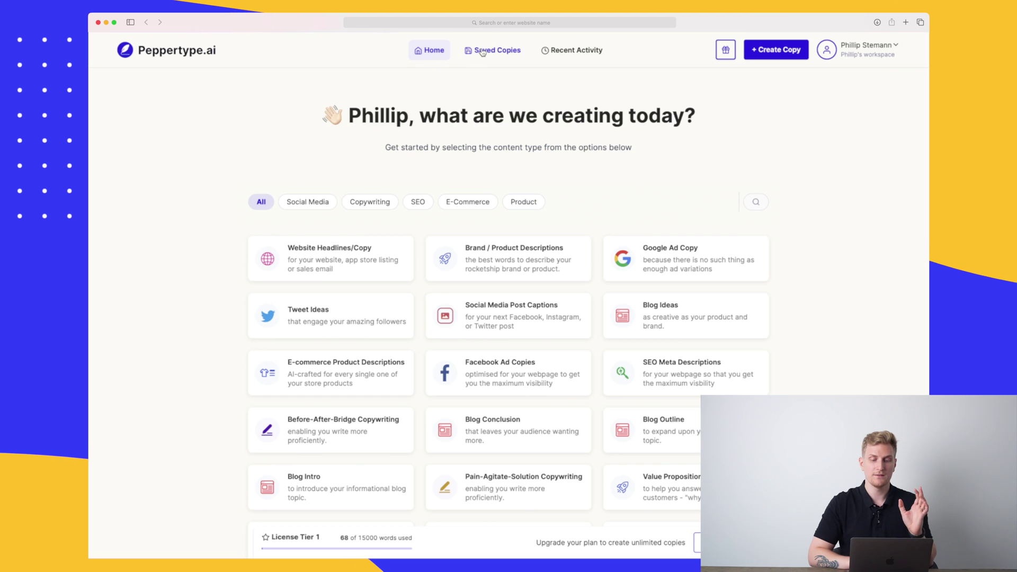
Look through Saved Copies and Recent Activity, then start the Tweet Ideas template from Home.
click(481, 52)
click(561, 52)
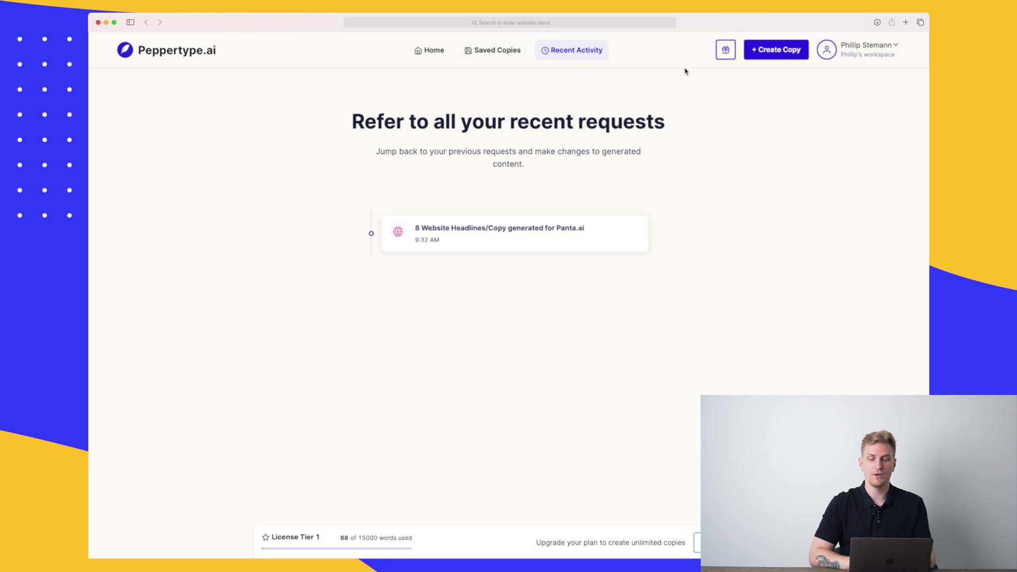
click(774, 51)
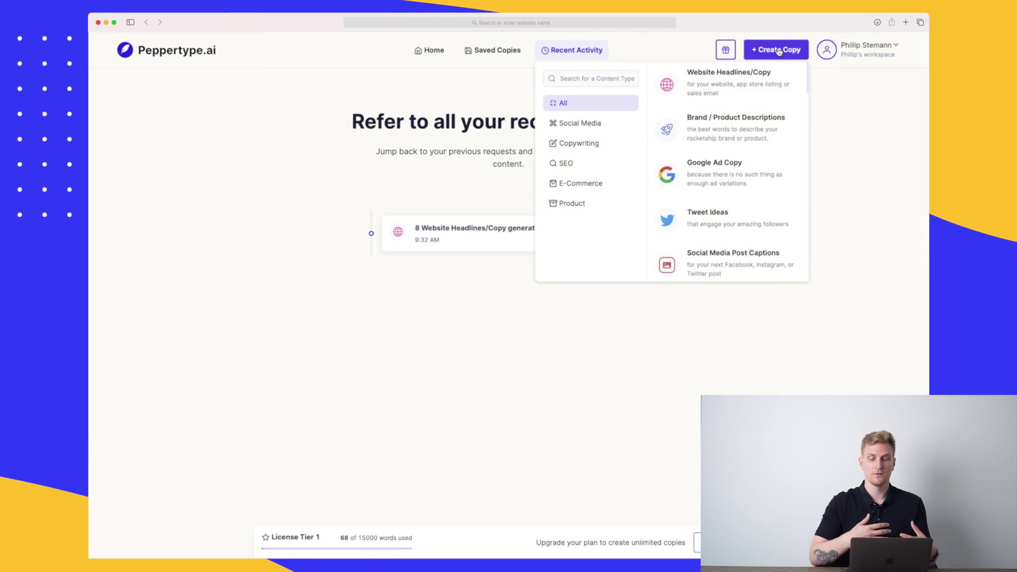
click(430, 52)
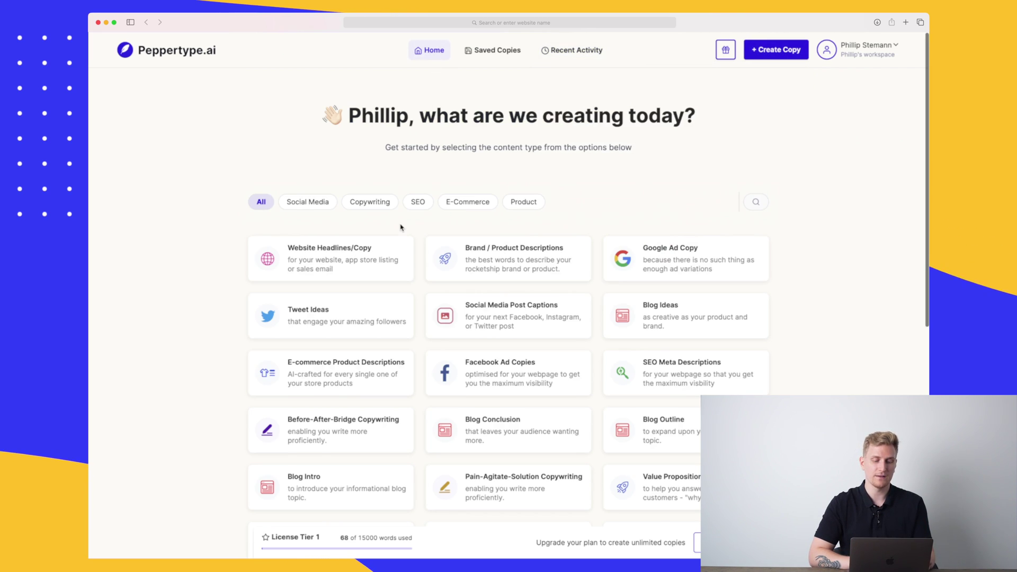
click(309, 312)
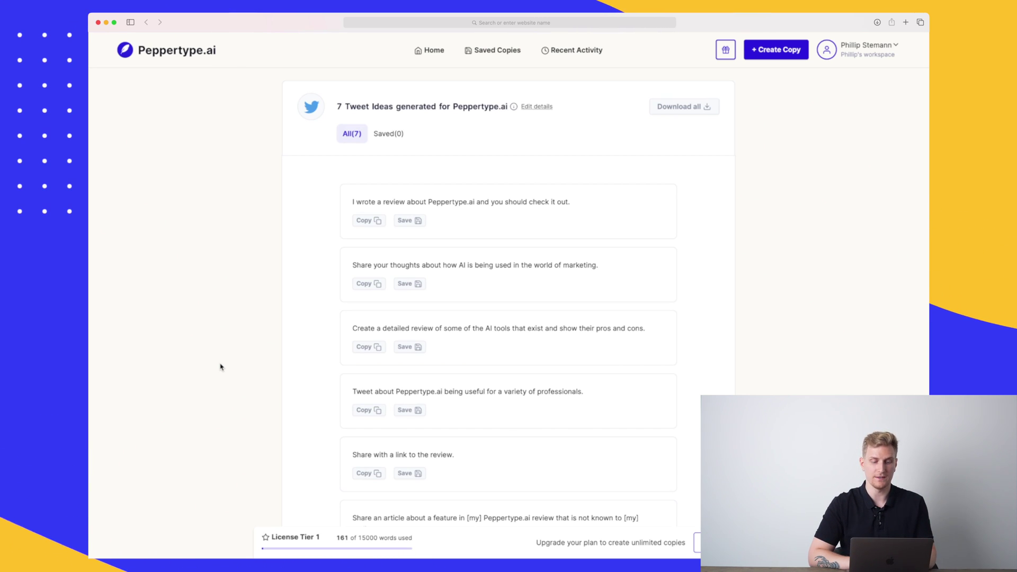
scroll(220, 366, down, 1)
scroll(220, 366, up, 1)
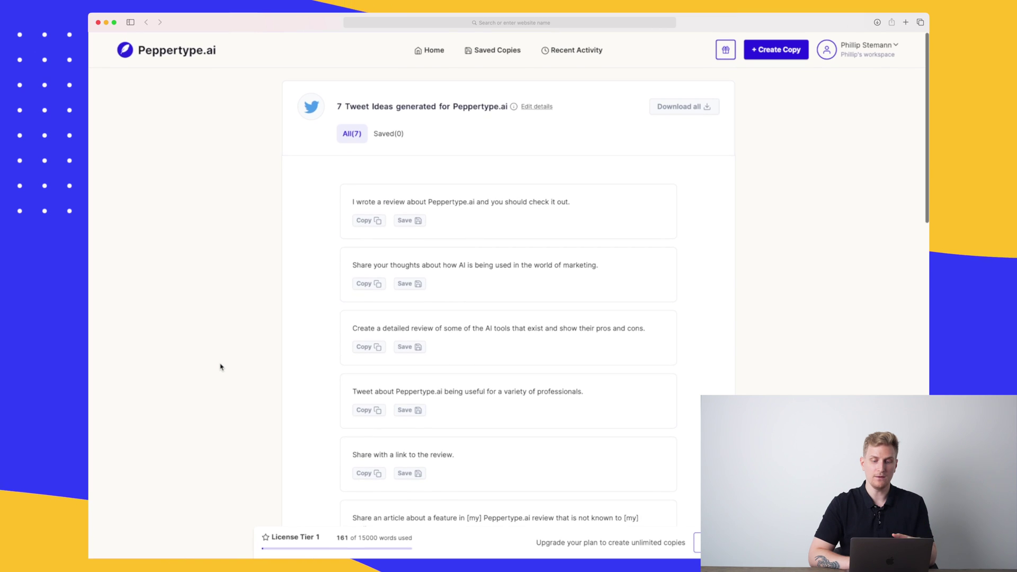
Reopen the Peppertype.ai tweet details and regenerate them to get nine ideas.
click(540, 107)
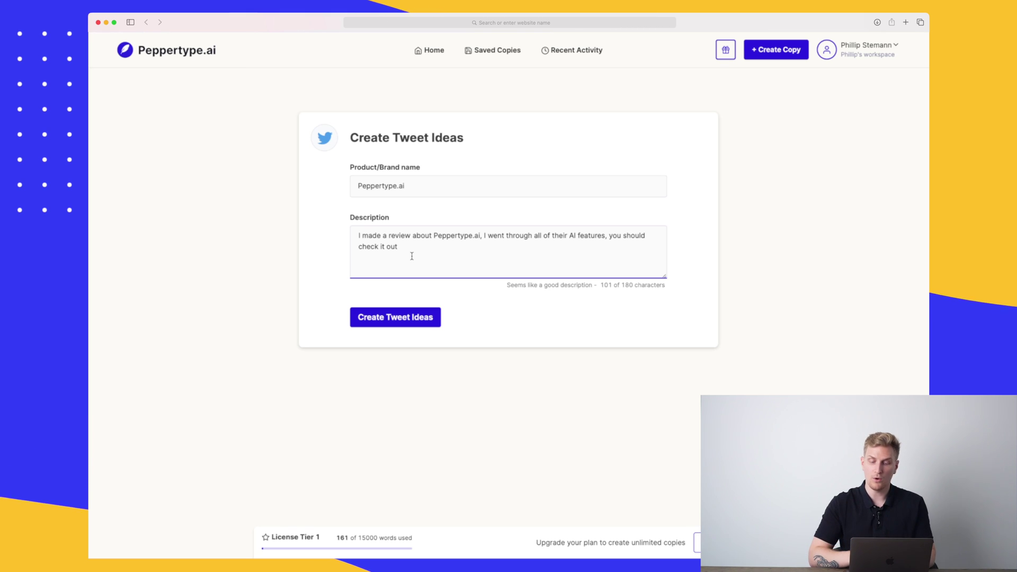
click(400, 318)
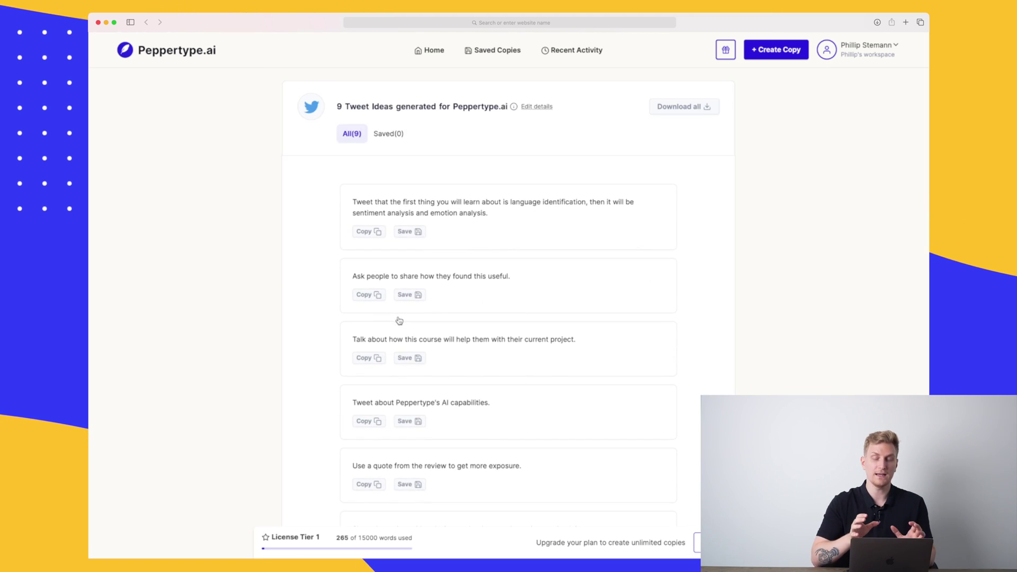
scroll(399, 320, down, 1)
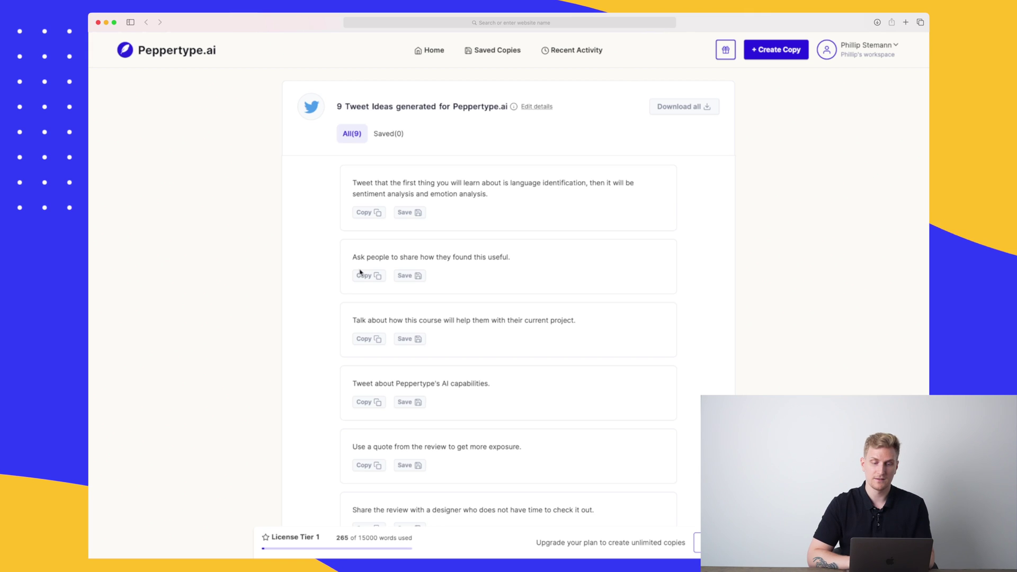
scroll(360, 272, up, 1)
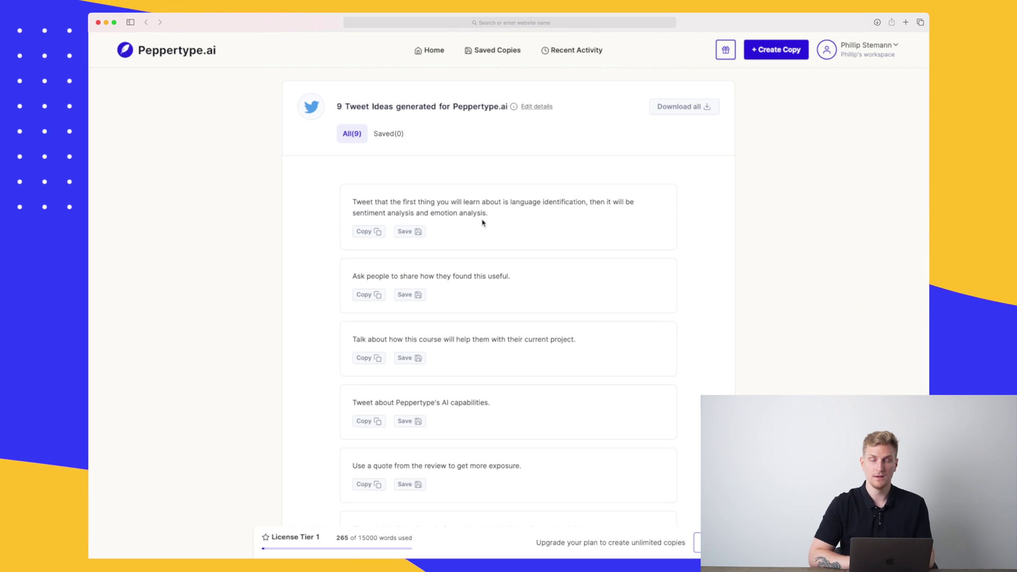
scroll(482, 223, down, 2)
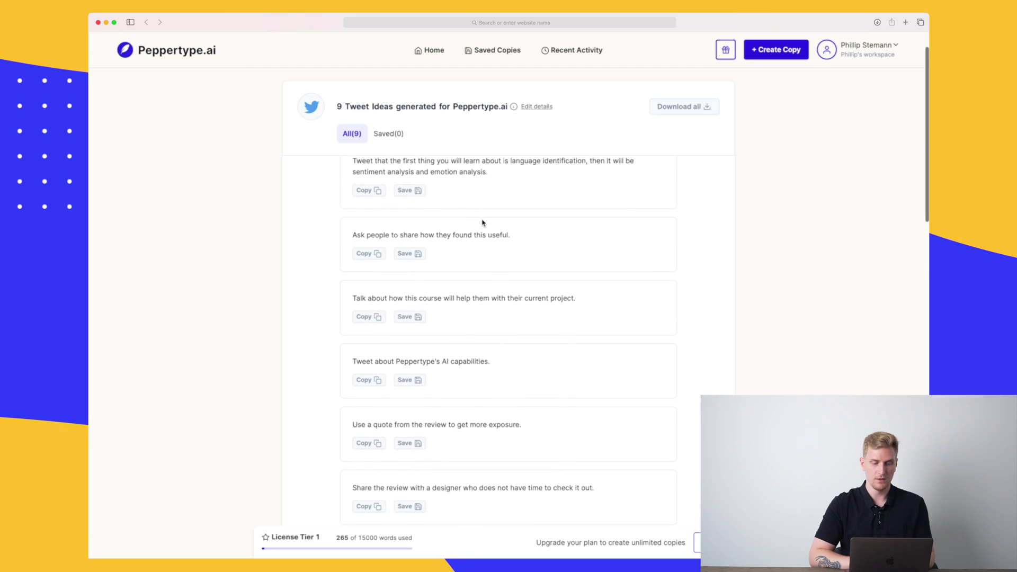
scroll(461, 228, down, 1)
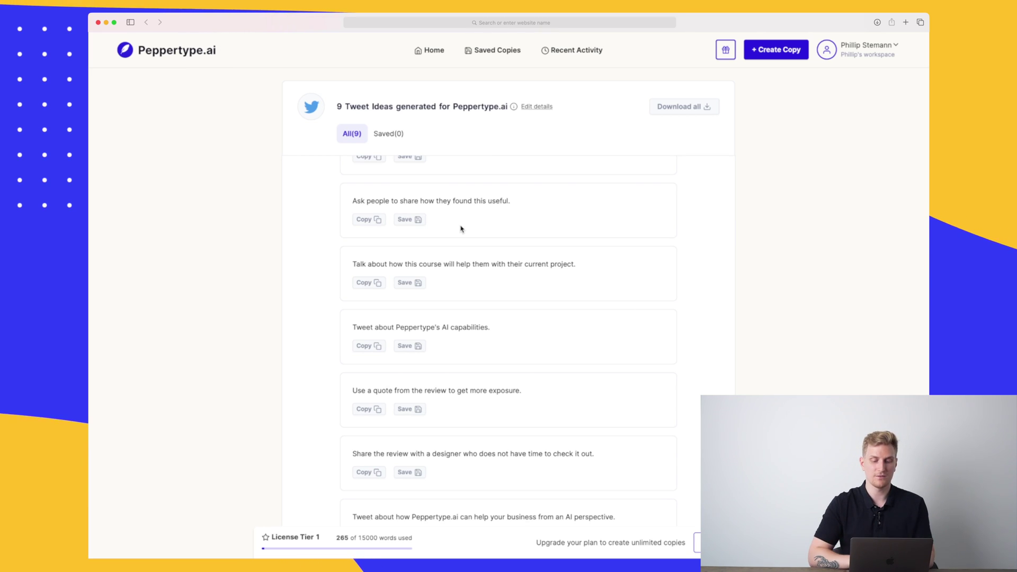
scroll(460, 229, down, 2)
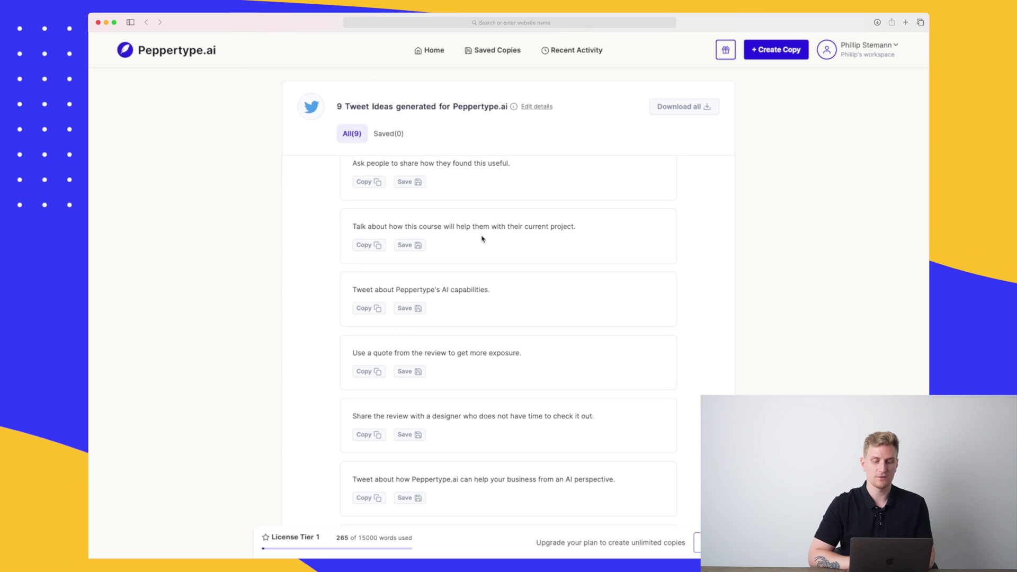
scroll(481, 239, down, 2)
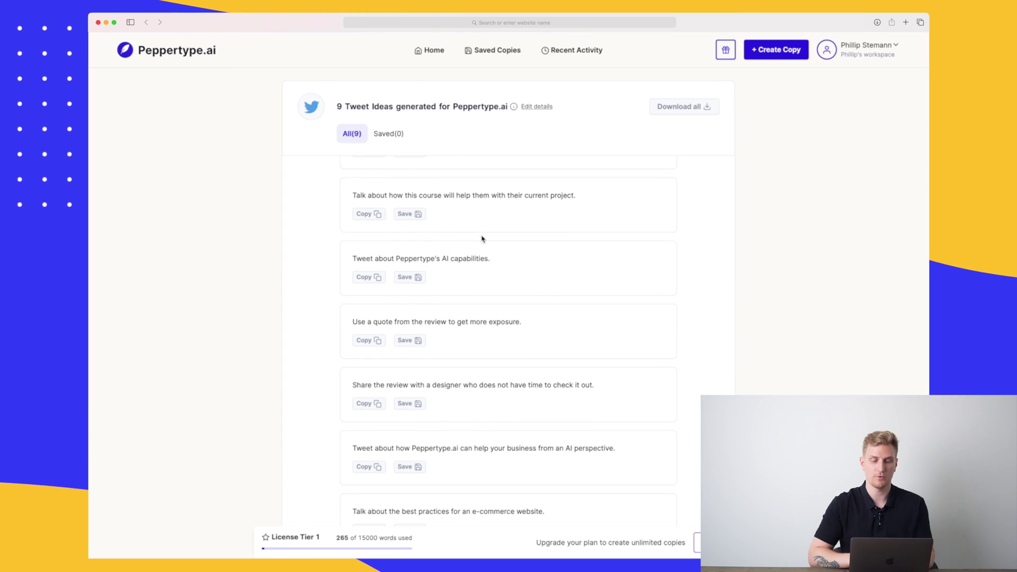
scroll(482, 238, down, 1)
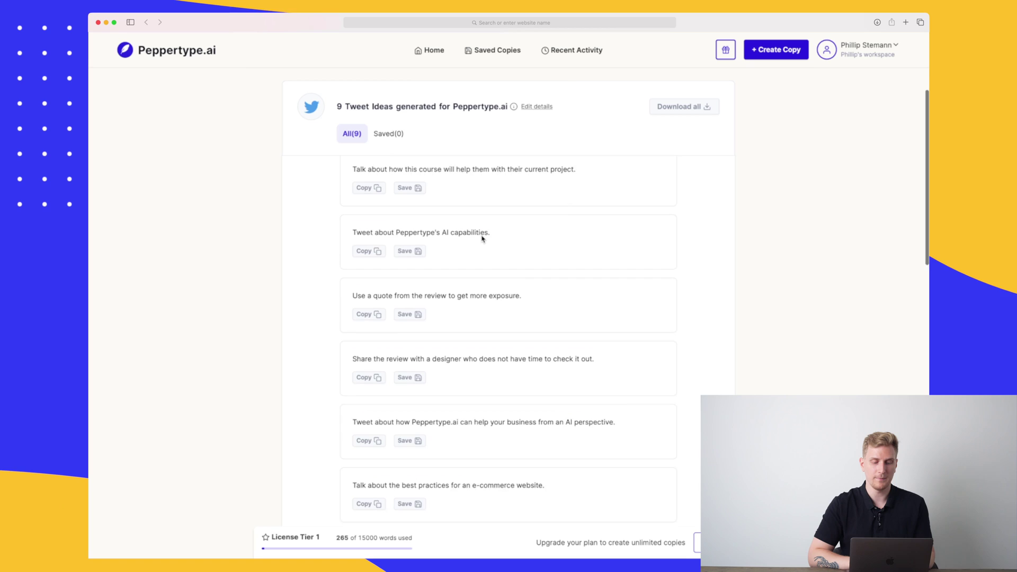
scroll(477, 230, down, 1)
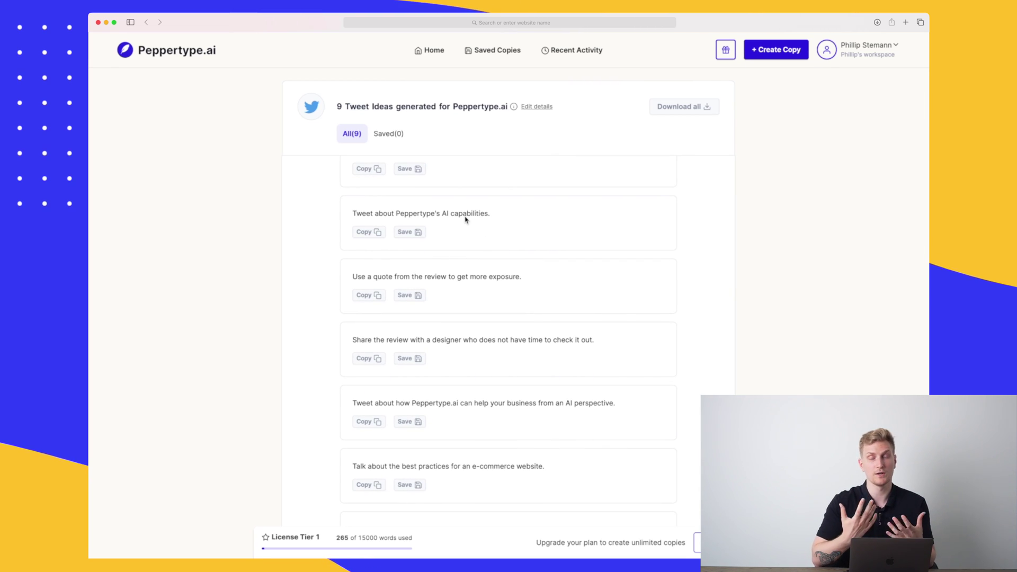
scroll(466, 219, down, 1)
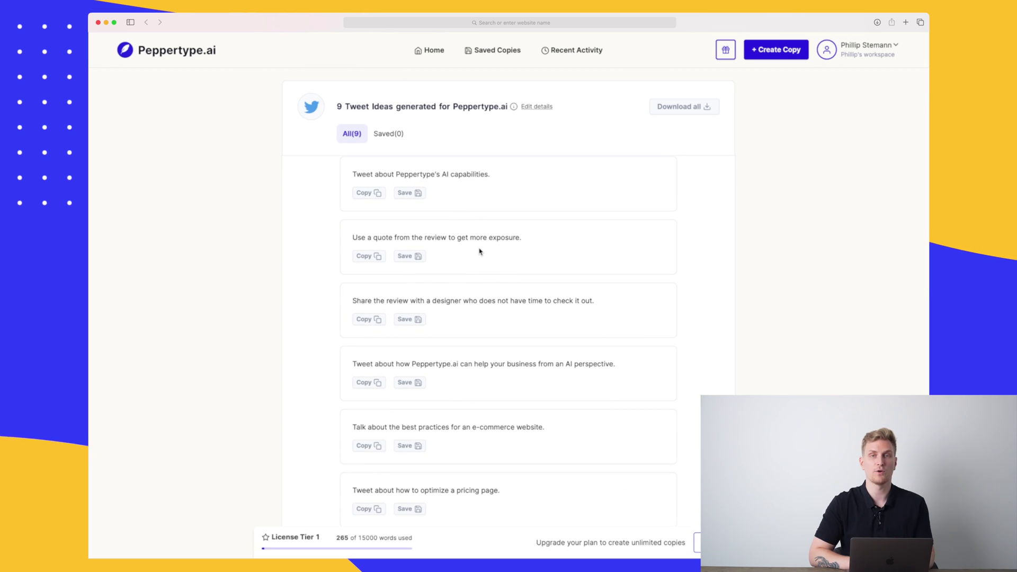
scroll(479, 252, down, 1)
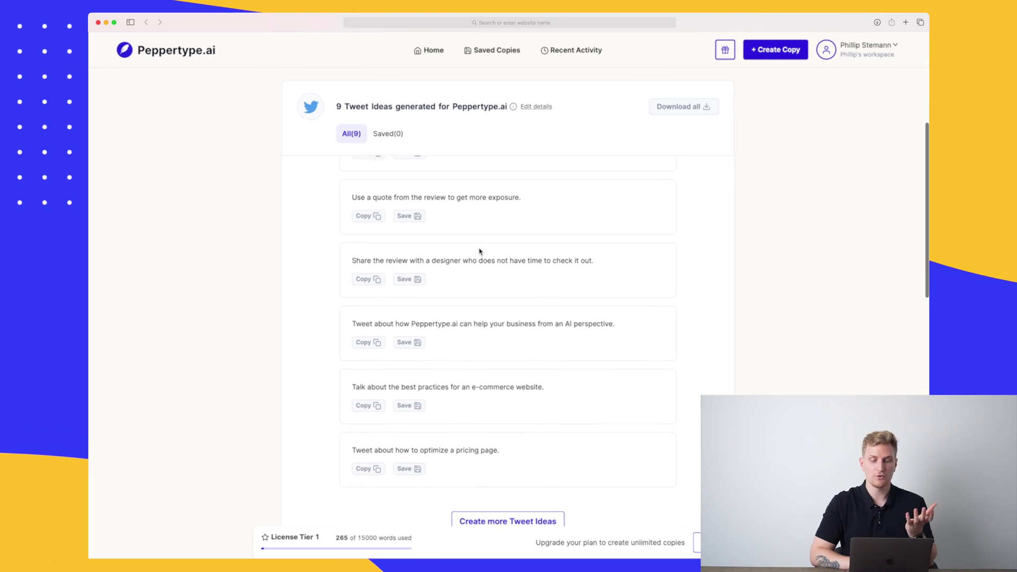
scroll(479, 252, down, 1)
scroll(479, 252, down, 1)
scroll(479, 252, down, 1)
scroll(479, 252, down, 1)
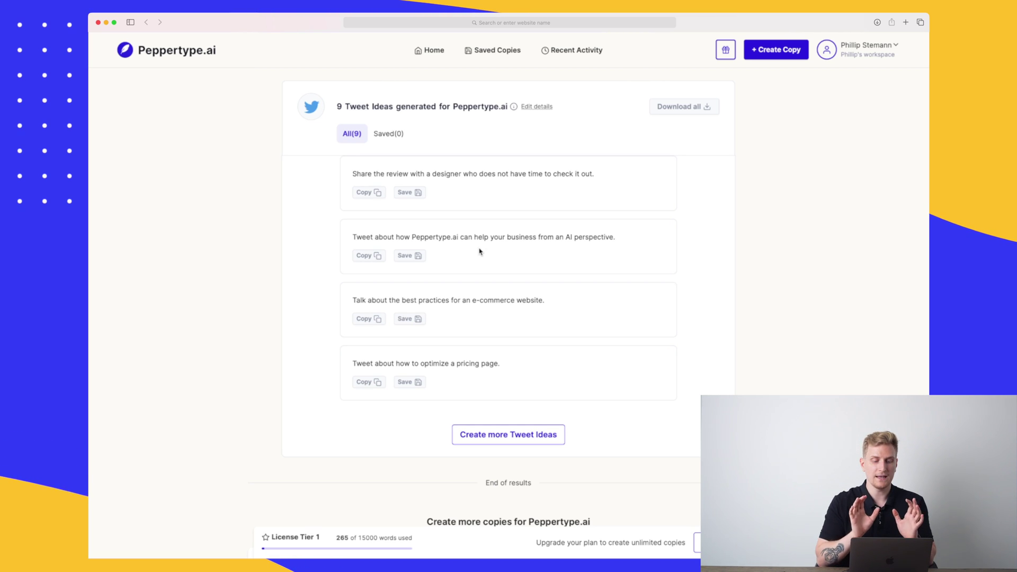
scroll(480, 252, up, 2)
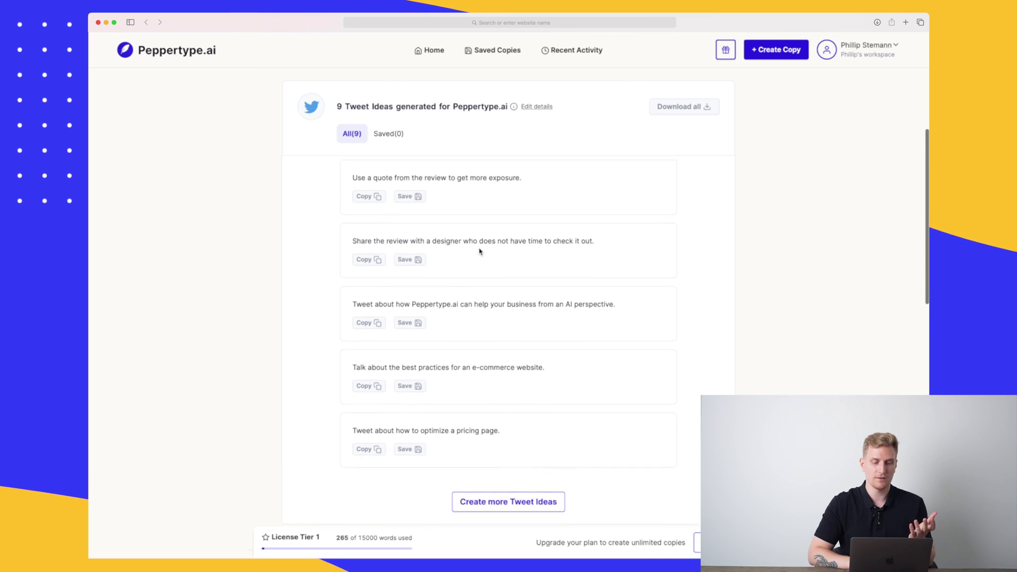
scroll(479, 252, up, 1)
scroll(479, 252, up, 1)
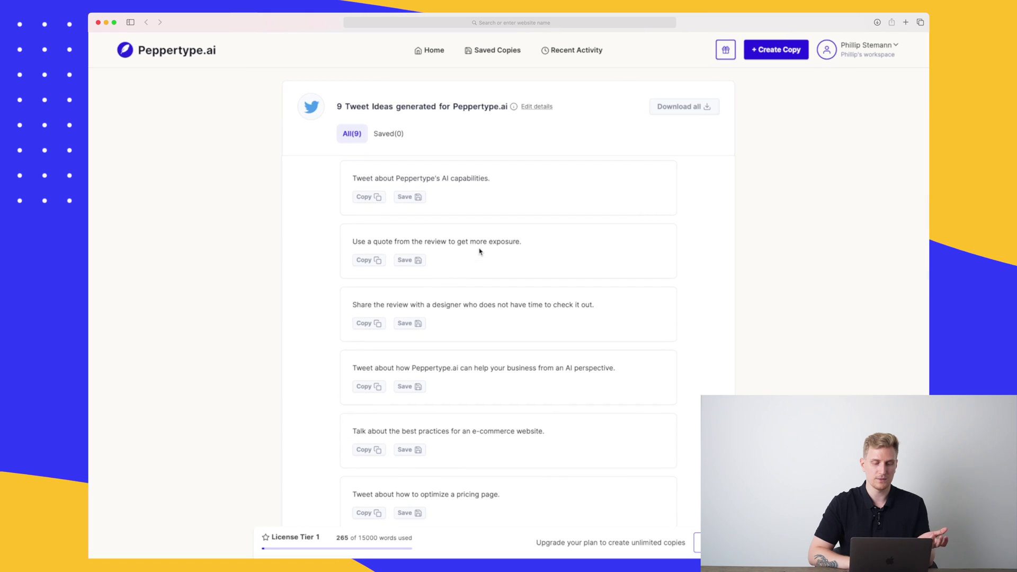
Save the quote-from-the-review tweet idea and copy another tweet idea to the clipboard.
click(405, 261)
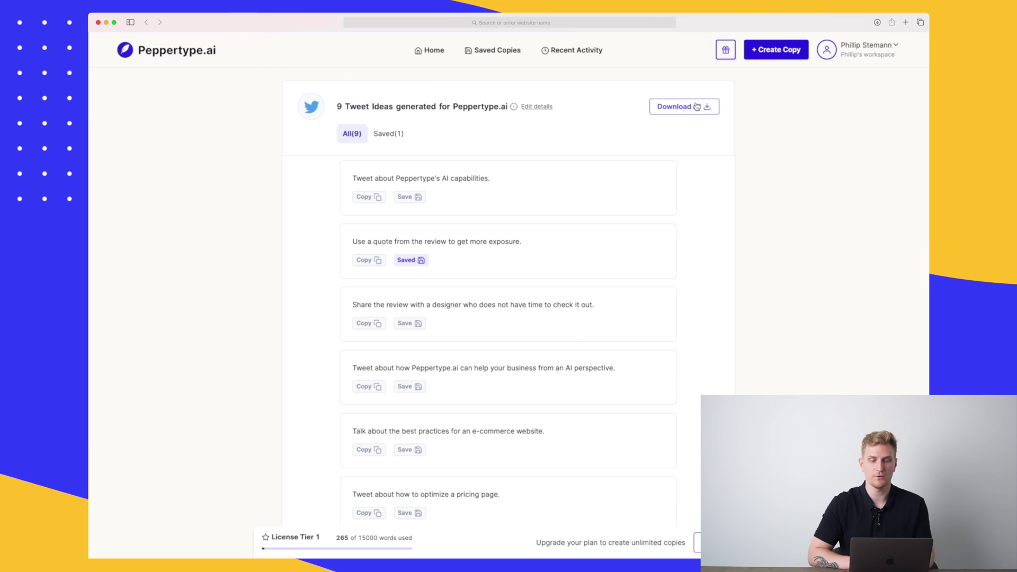
scroll(588, 282, up, 2)
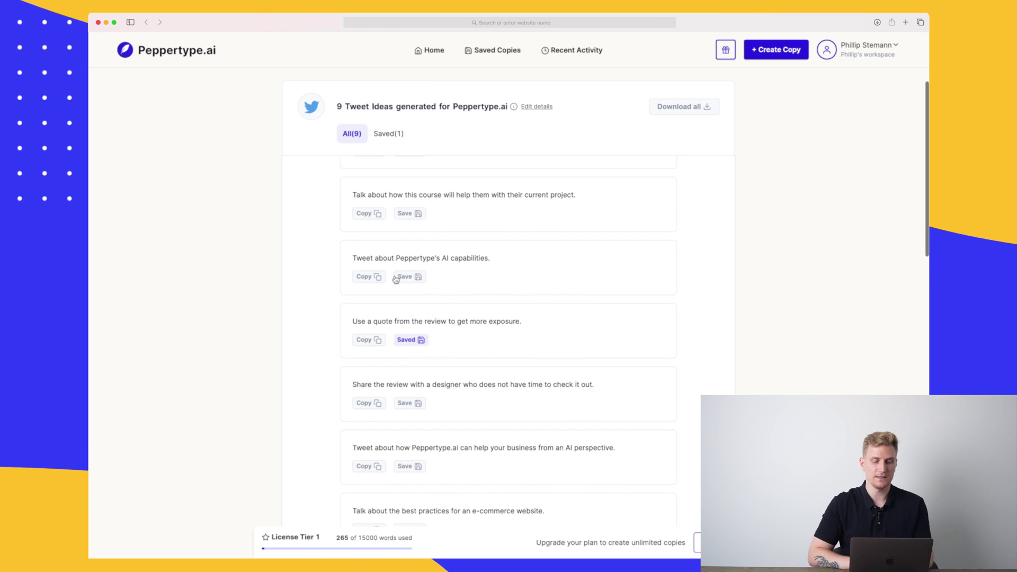
click(362, 275)
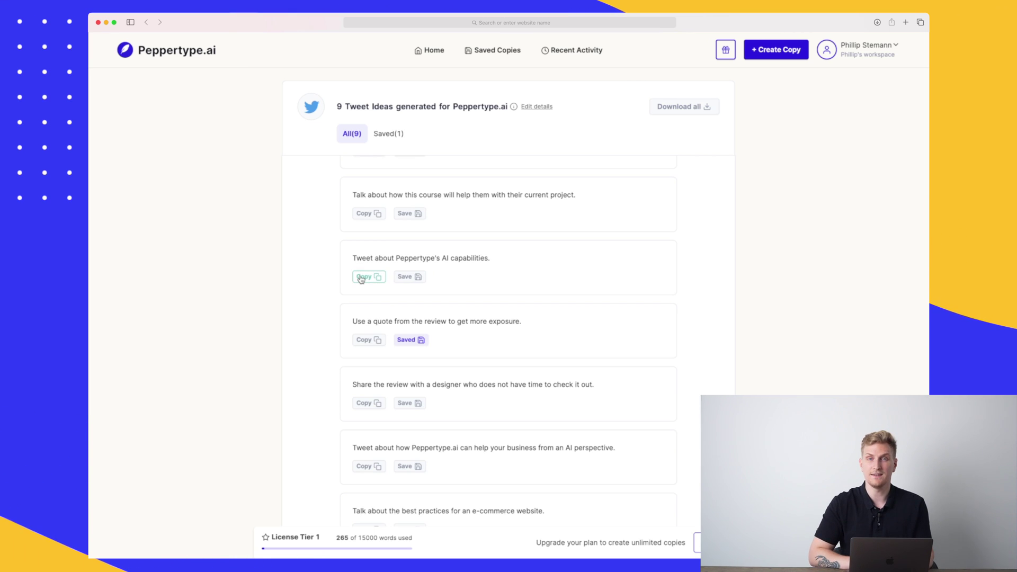
scroll(360, 278, down, 2)
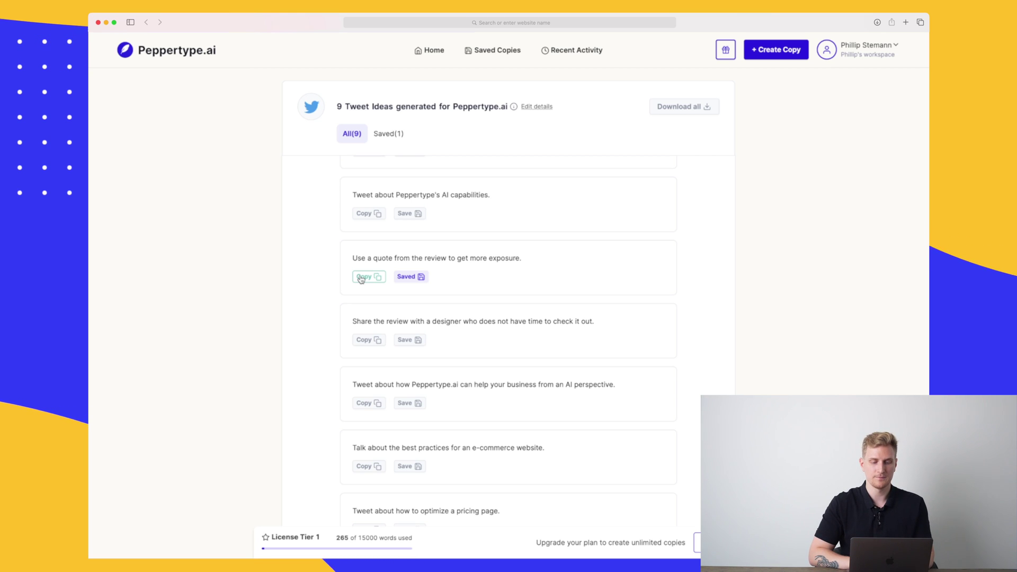
scroll(360, 278, up, 2)
scroll(360, 279, up, 2)
scroll(360, 278, up, 1)
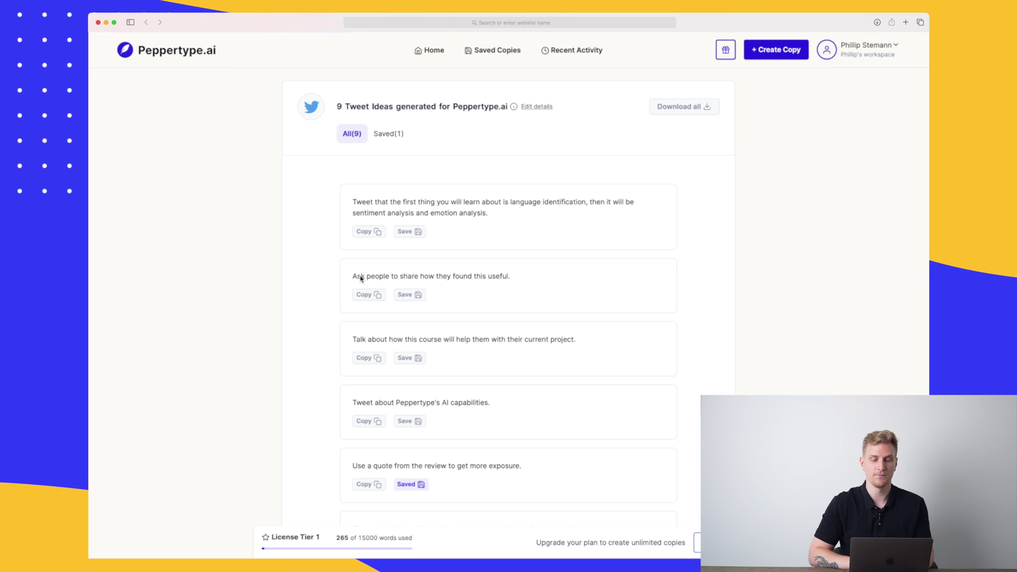
Go back to the Home page of content templates.
click(426, 55)
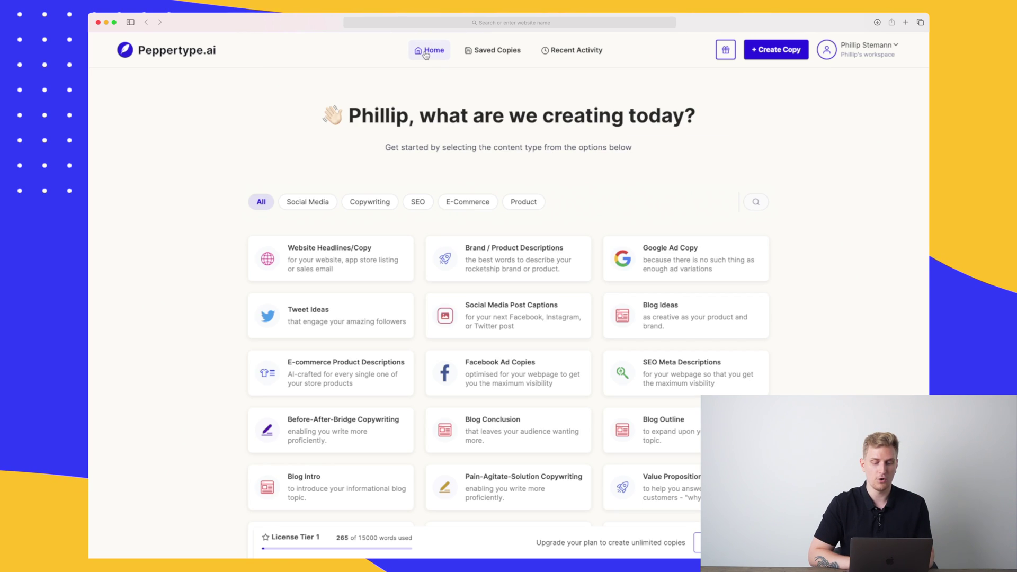
scroll(205, 266, down, 2)
scroll(206, 267, down, 2)
scroll(206, 267, down, 1)
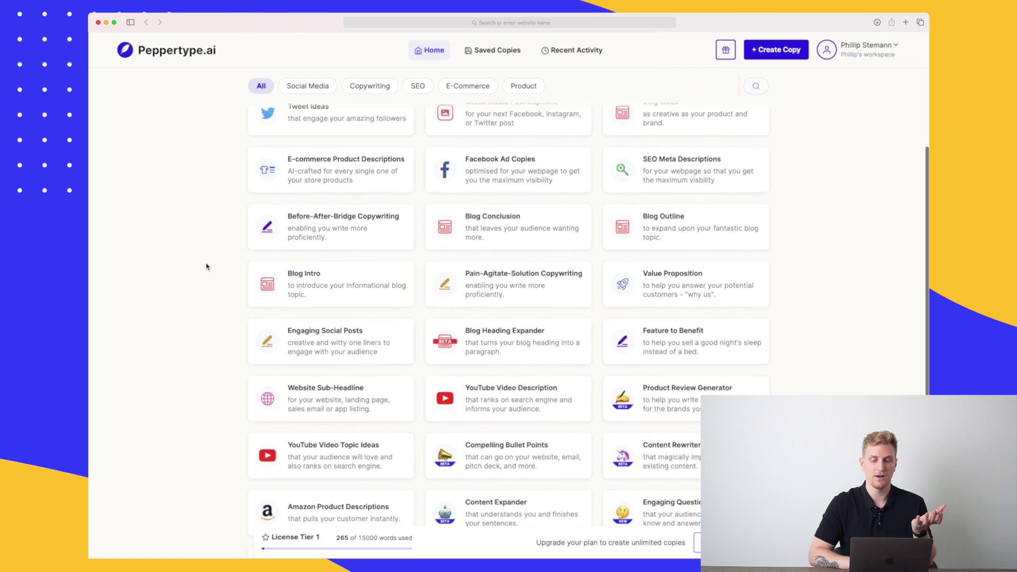
scroll(206, 266, down, 1)
scroll(205, 266, down, 1)
scroll(206, 265, down, 1)
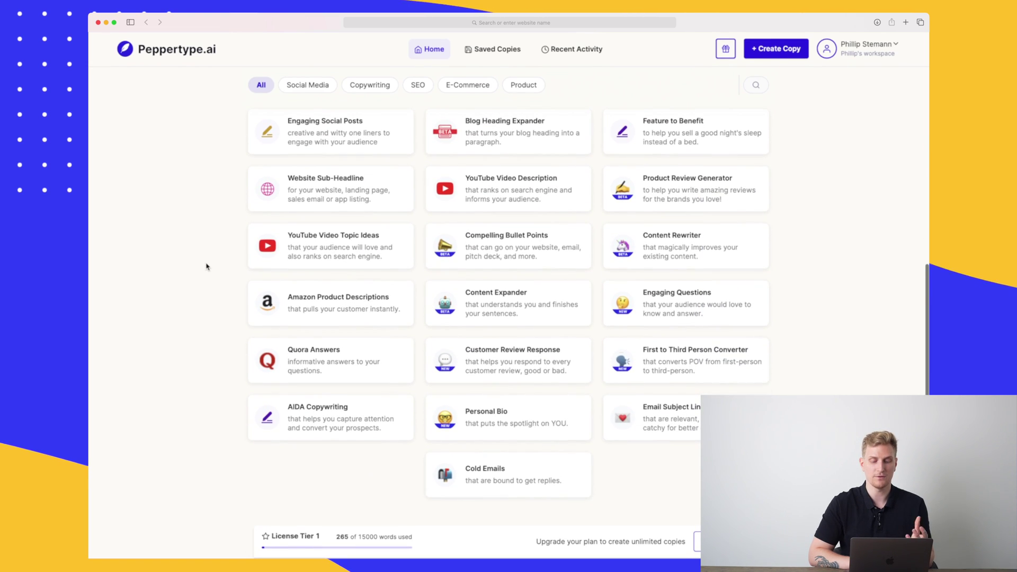
scroll(206, 265, up, 2)
scroll(206, 266, up, 1)
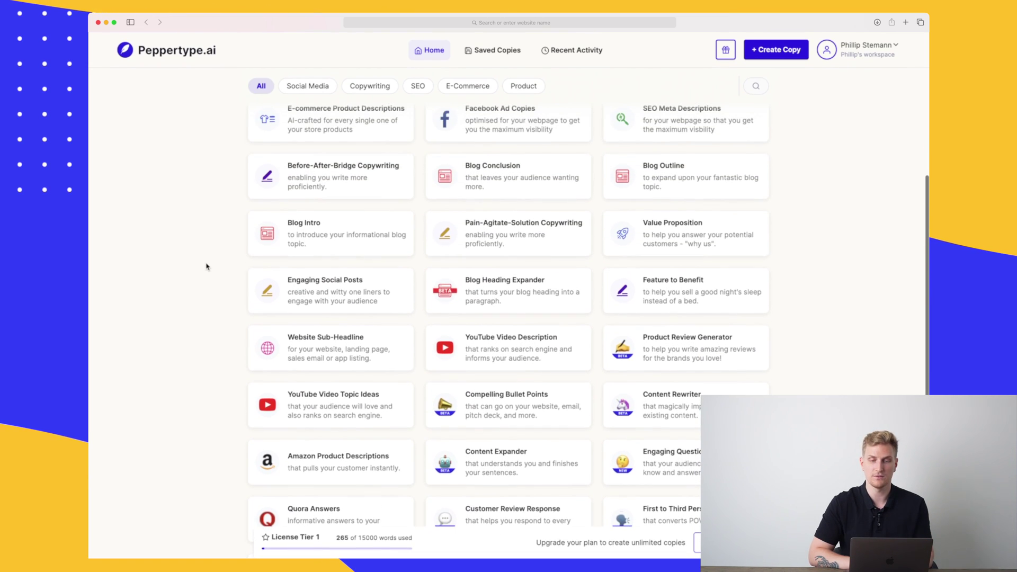
scroll(206, 266, up, 1)
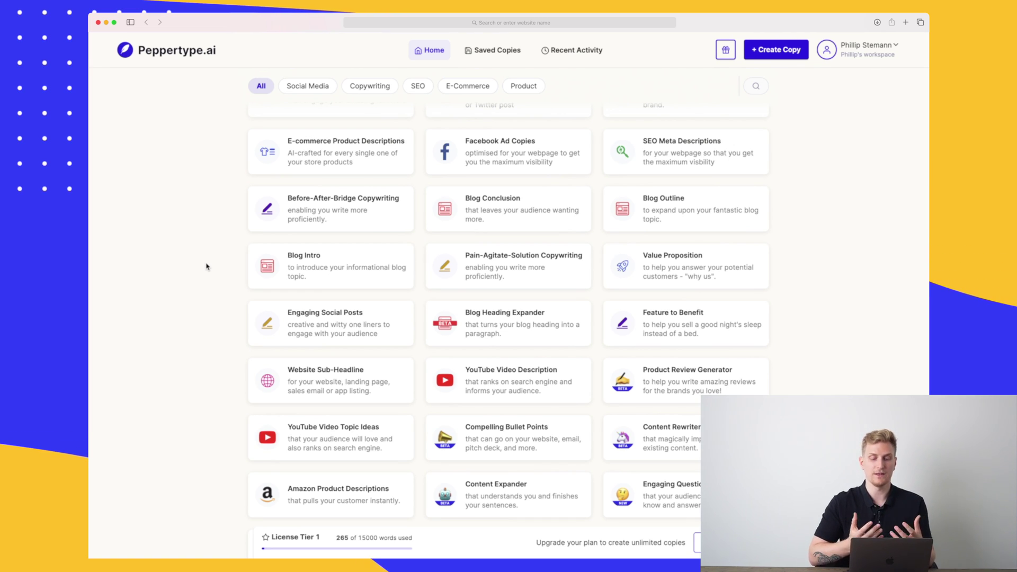
Create a Peppertype.ai blog conclusion with the call to action 'Start the free trial'.
click(477, 212)
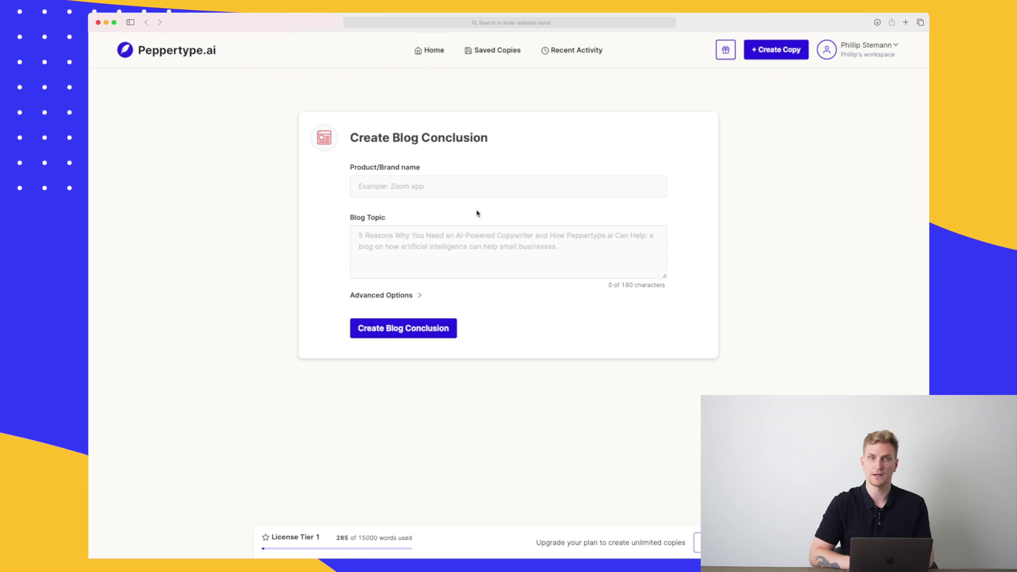
click(458, 185)
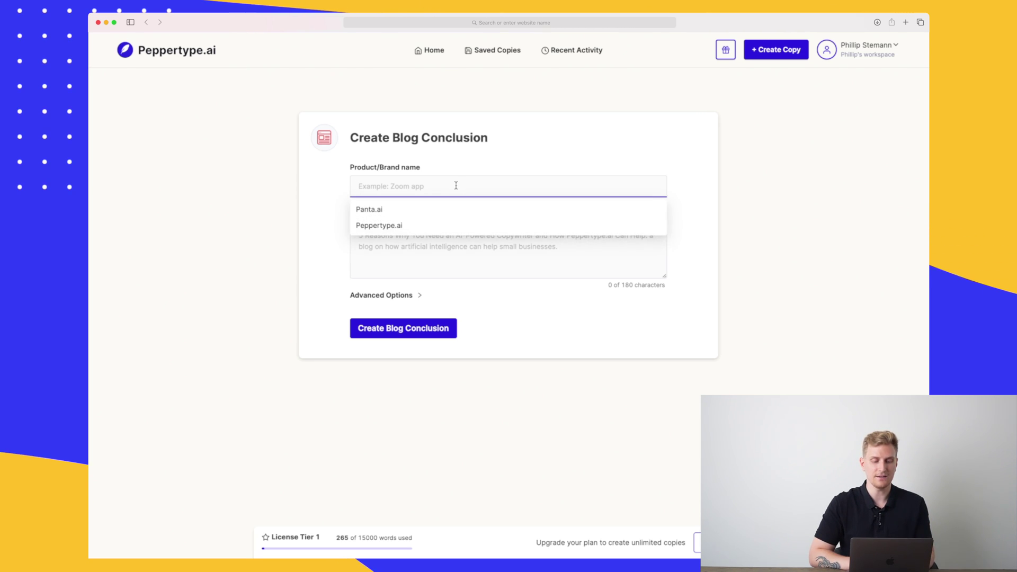
click(411, 226)
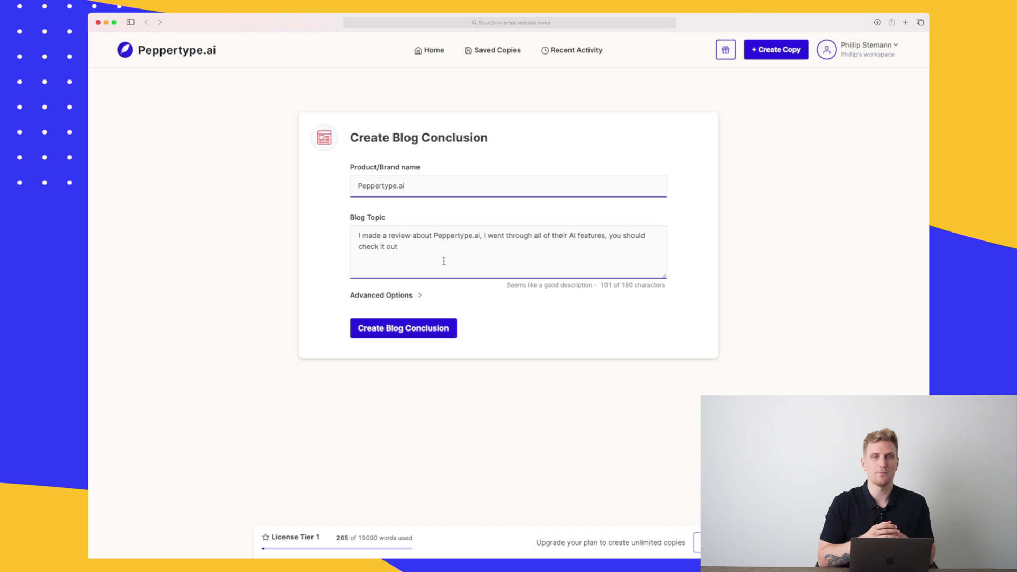
click(443, 261)
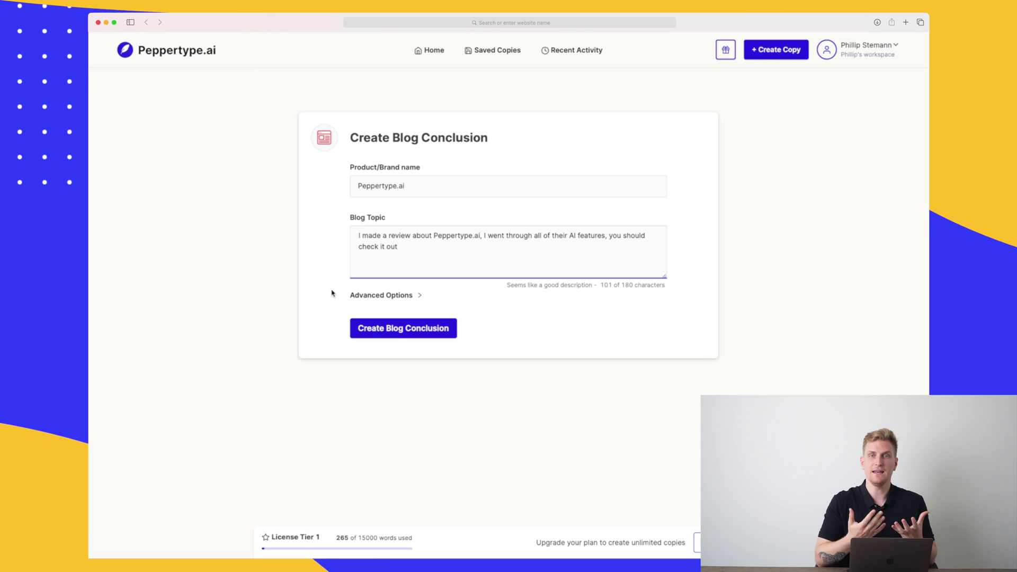
click(393, 293)
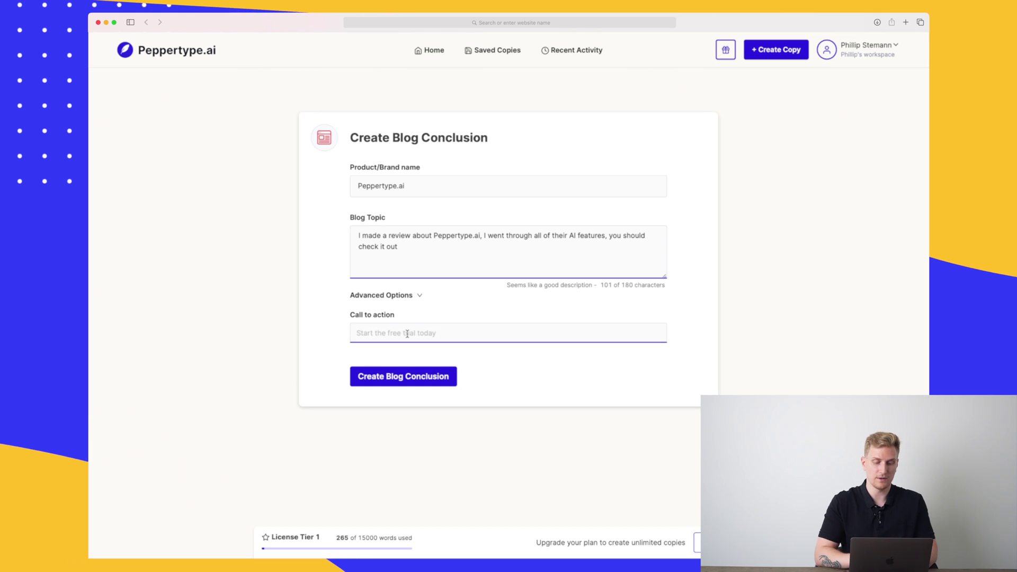
text(Start the free trial)
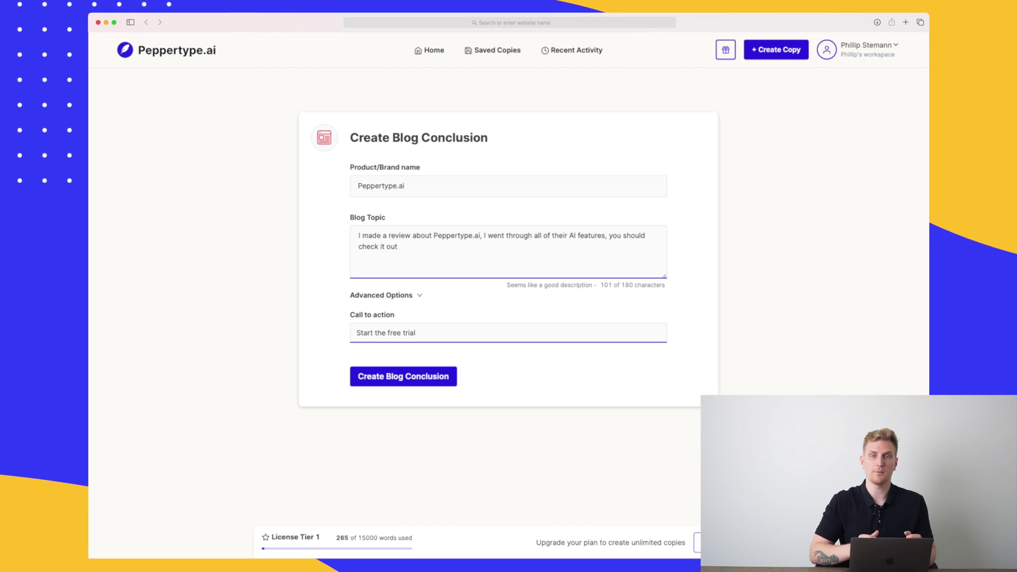
click(419, 382)
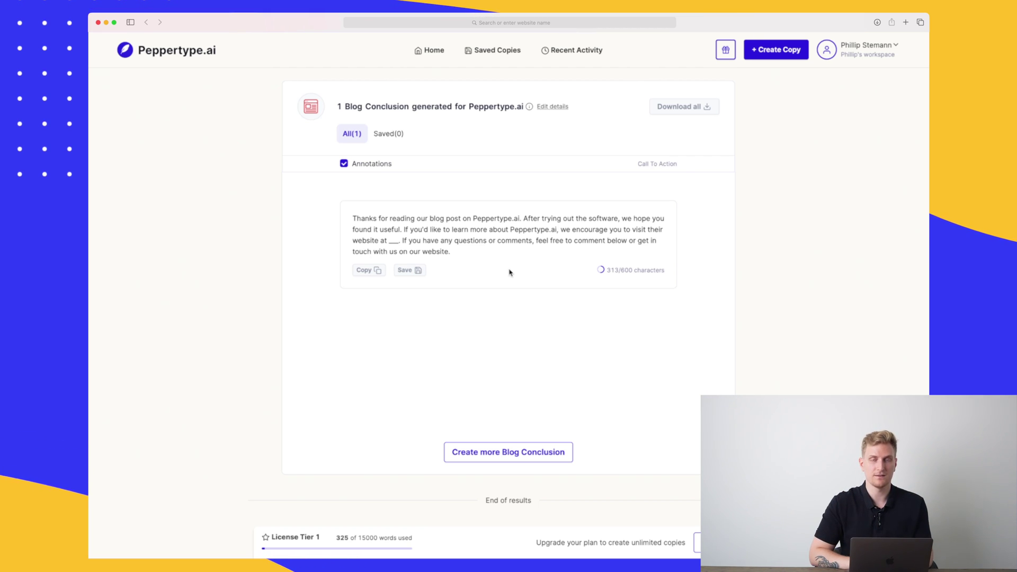
Create Panta.ai meta descriptions with keywords project management tool, manage project, business management.
click(427, 52)
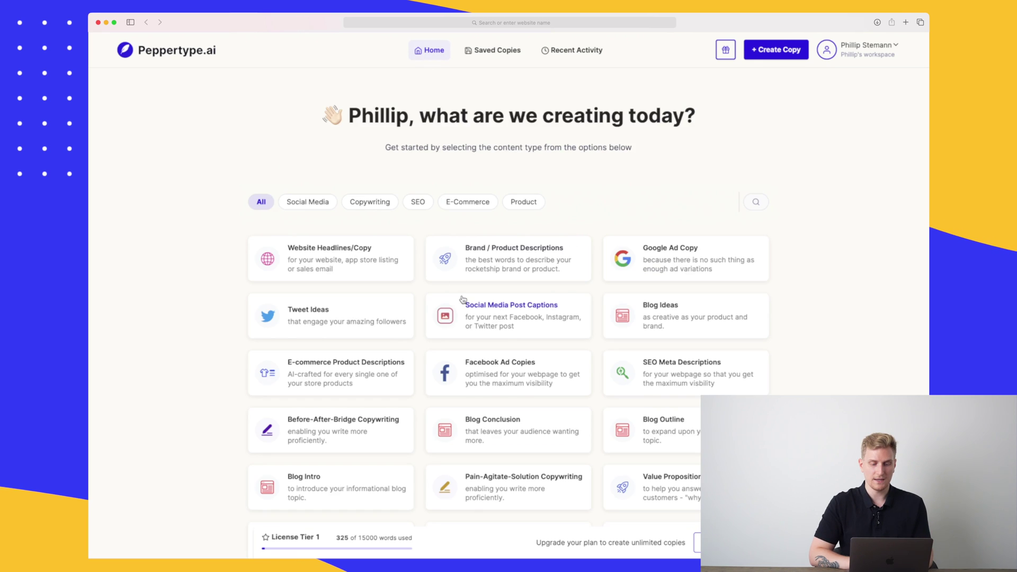
scroll(462, 299, down, 1)
scroll(462, 299, down, 1)
scroll(461, 298, down, 1)
scroll(462, 299, down, 1)
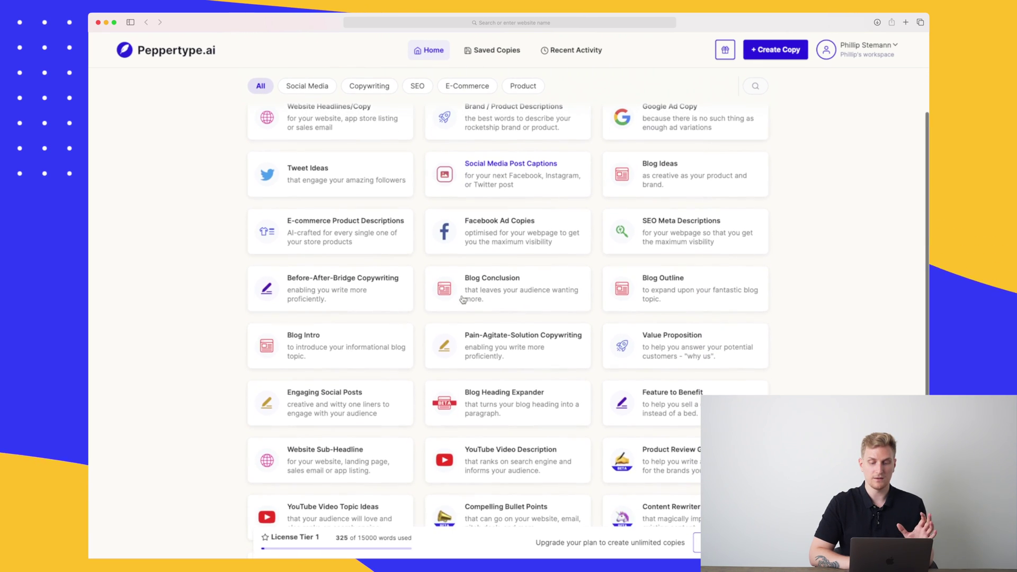
scroll(462, 299, down, 1)
scroll(461, 299, down, 1)
scroll(461, 299, down, 1)
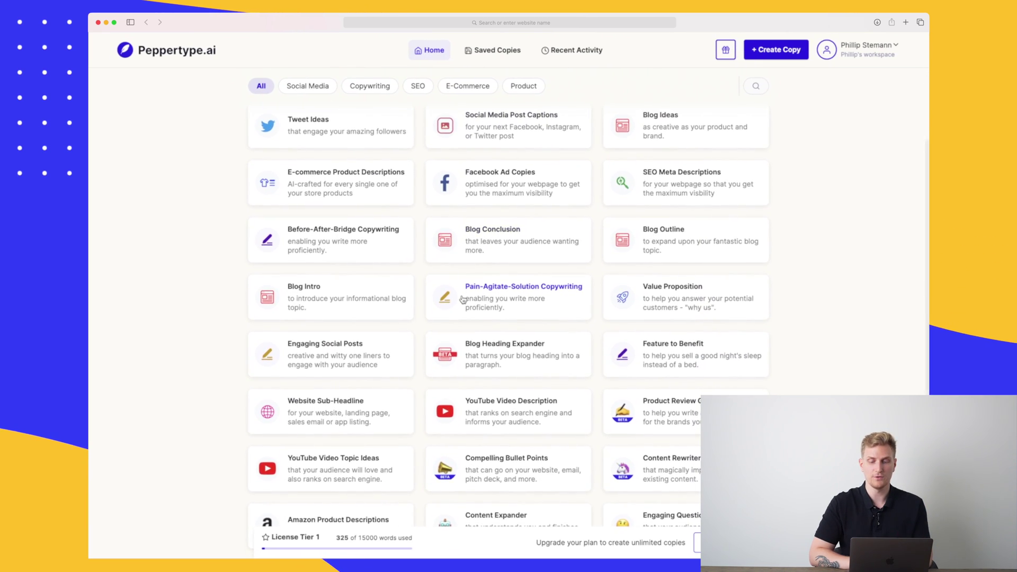
click(692, 179)
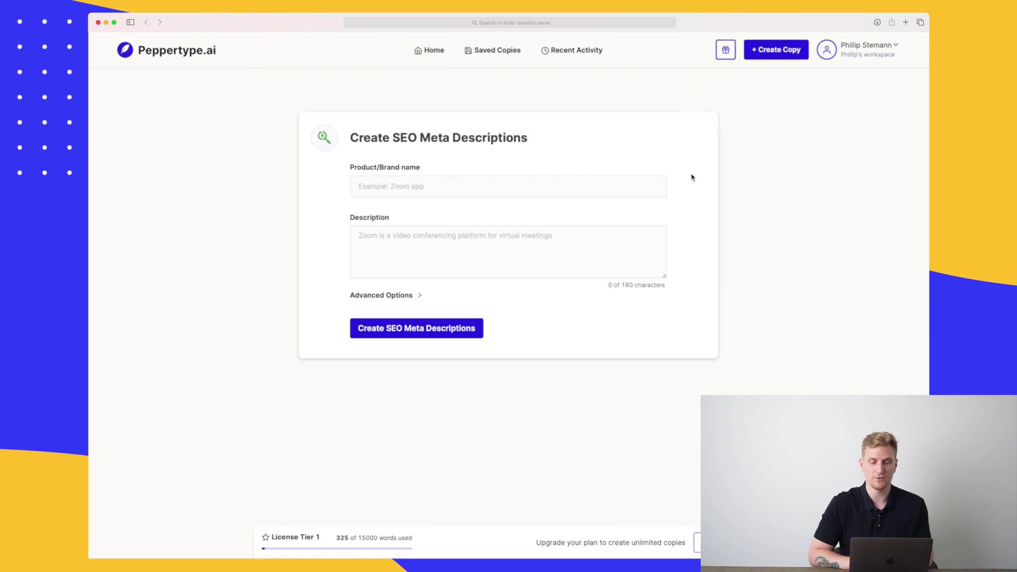
click(383, 186)
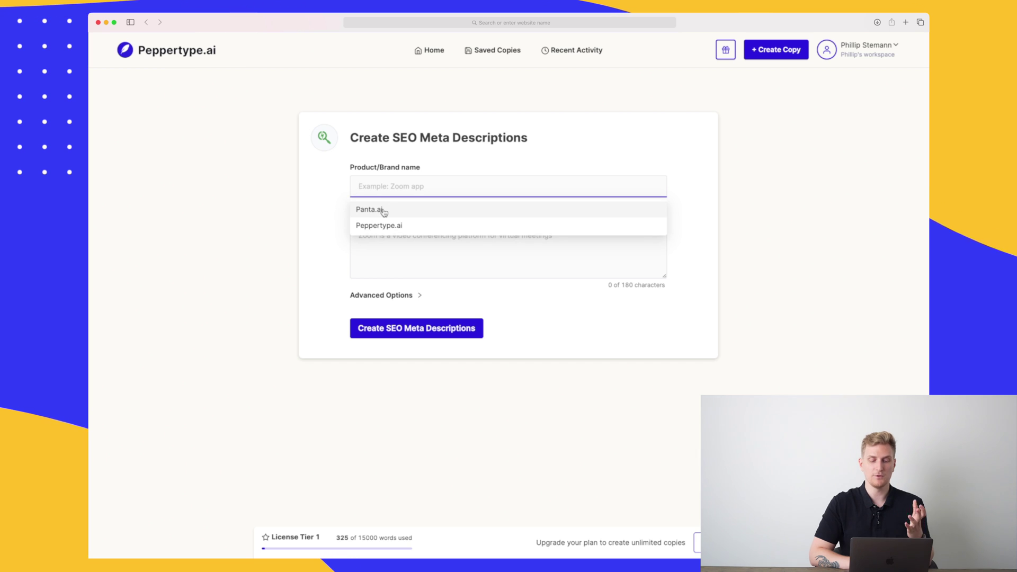
click(381, 210)
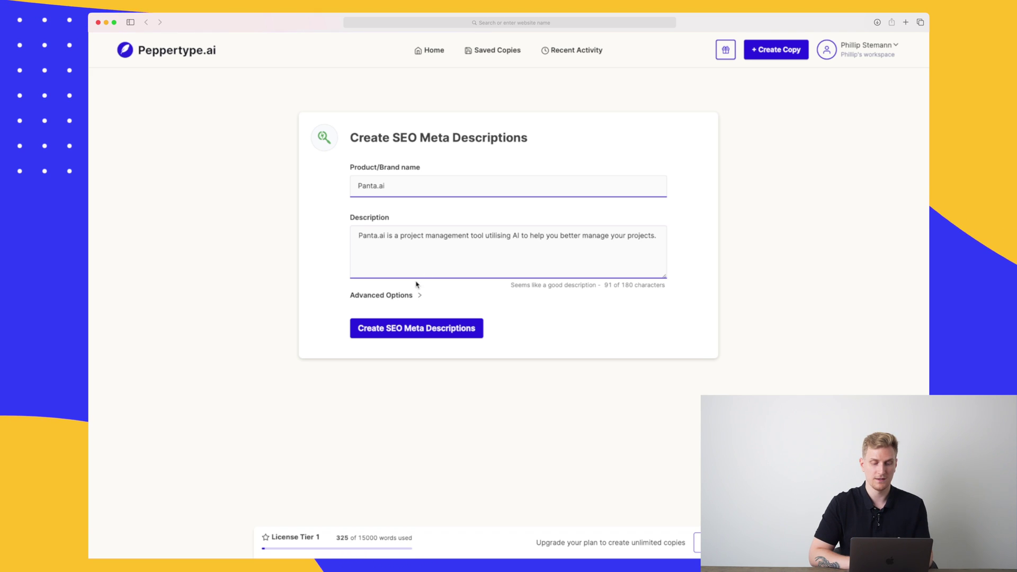
click(401, 296)
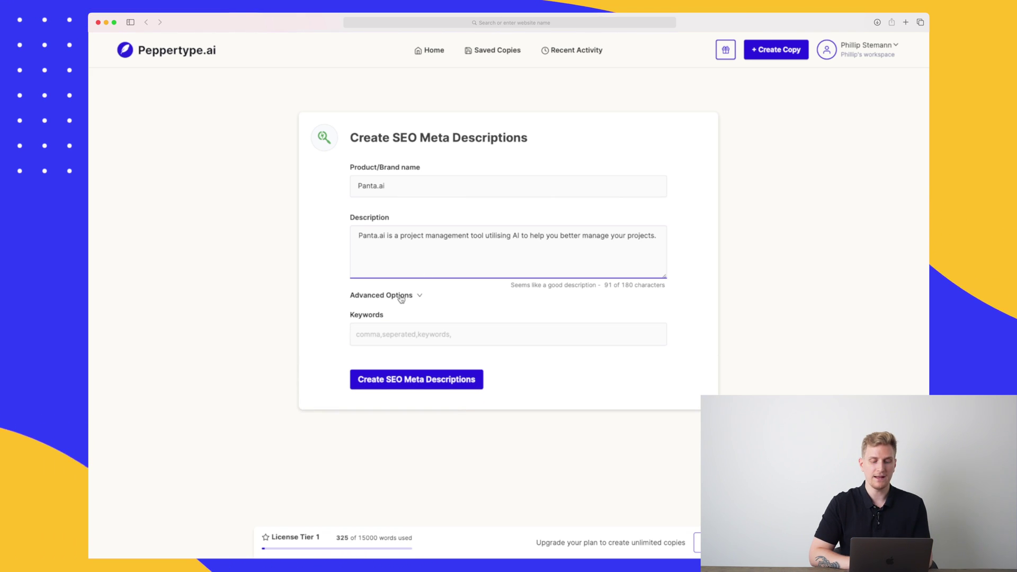
click(393, 329)
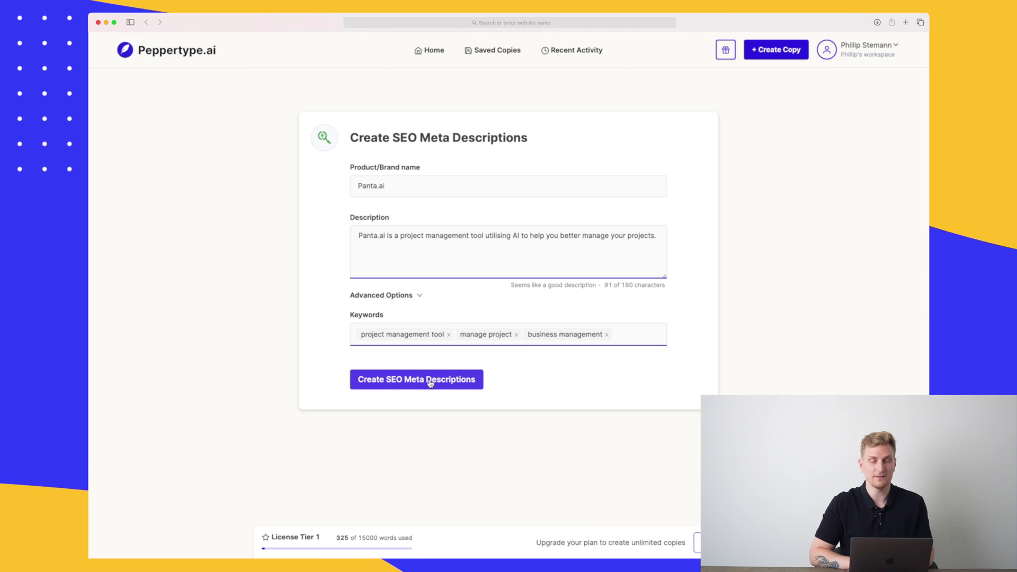
click(430, 382)
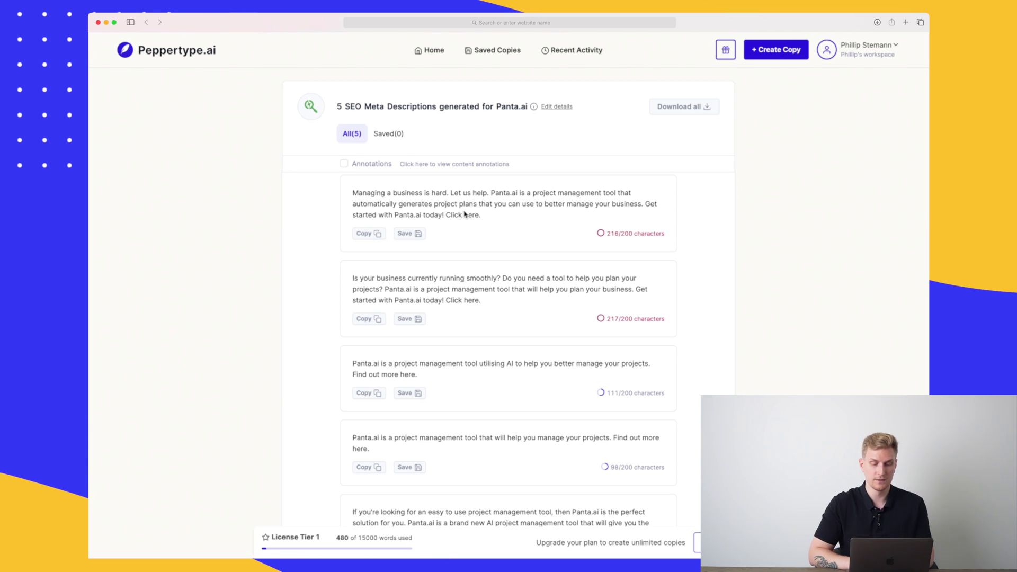
scroll(465, 213, down, 1)
scroll(469, 230, down, 1)
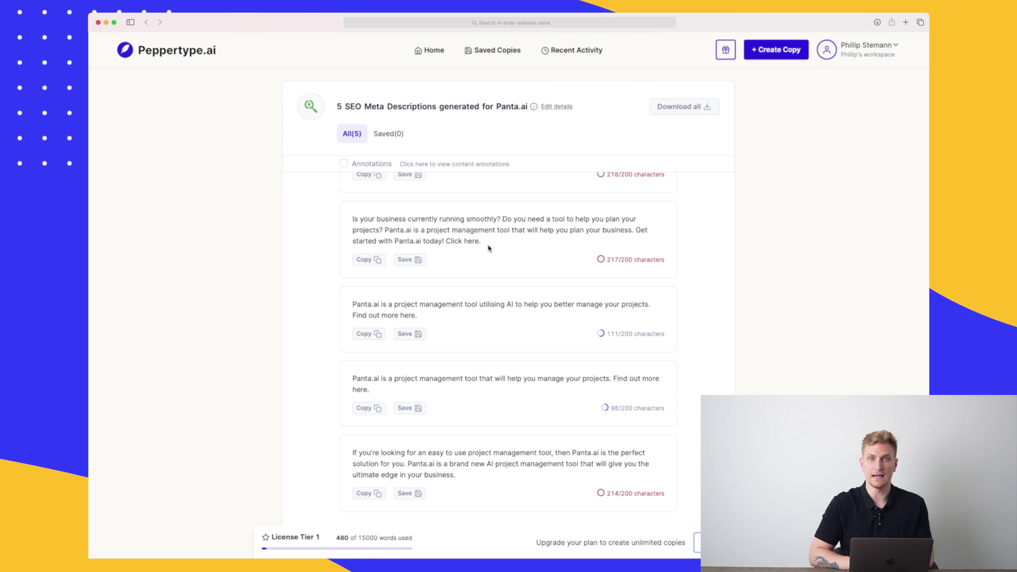
scroll(488, 248, down, 2)
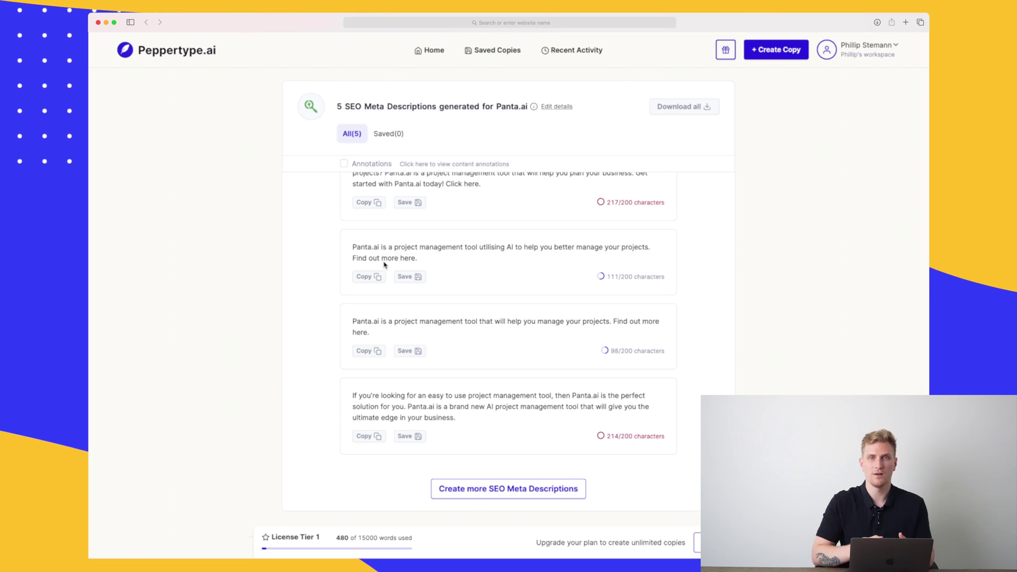
scroll(383, 265, down, 1)
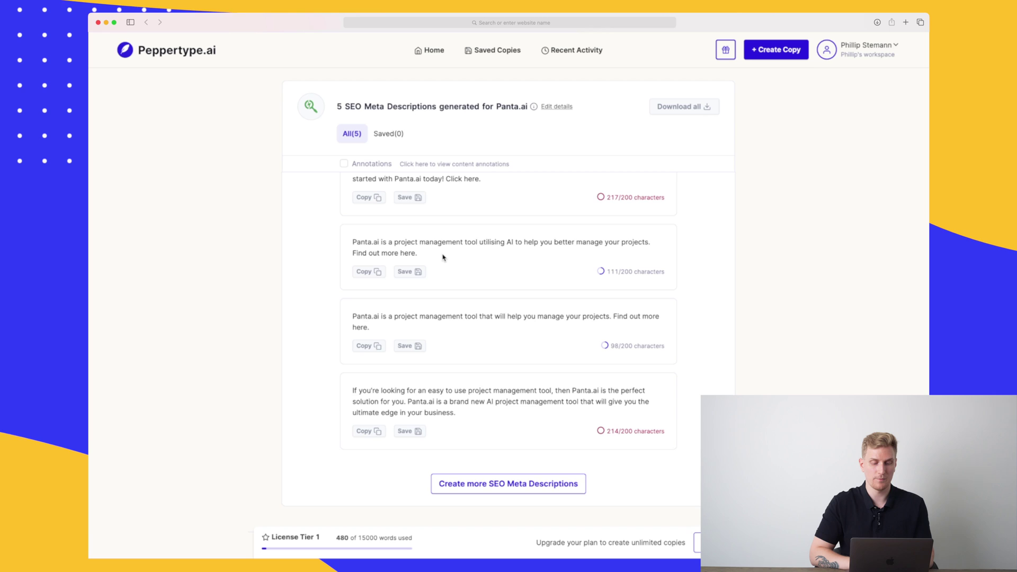
scroll(443, 257, down, 2)
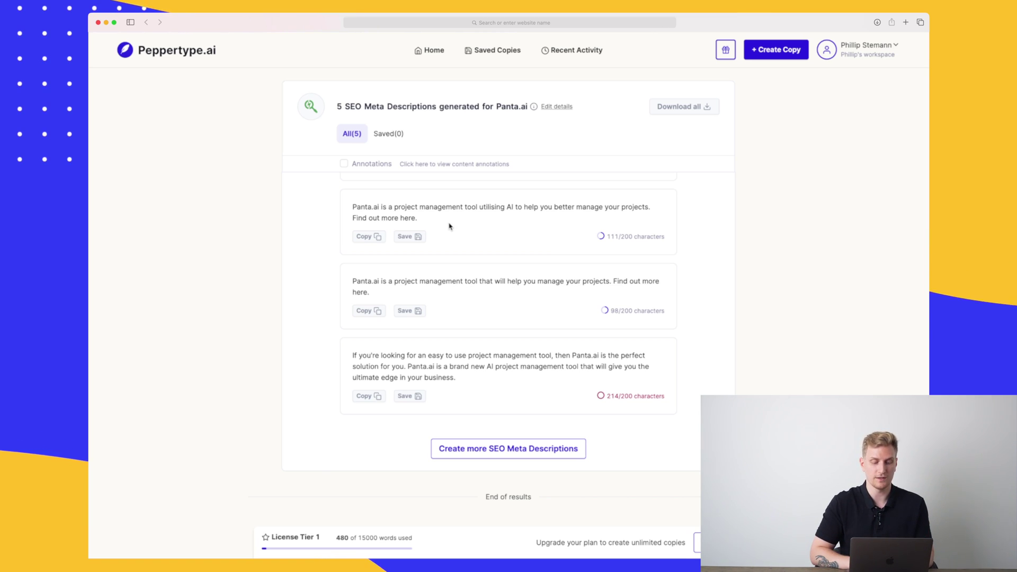
scroll(449, 227, down, 2)
scroll(449, 226, down, 2)
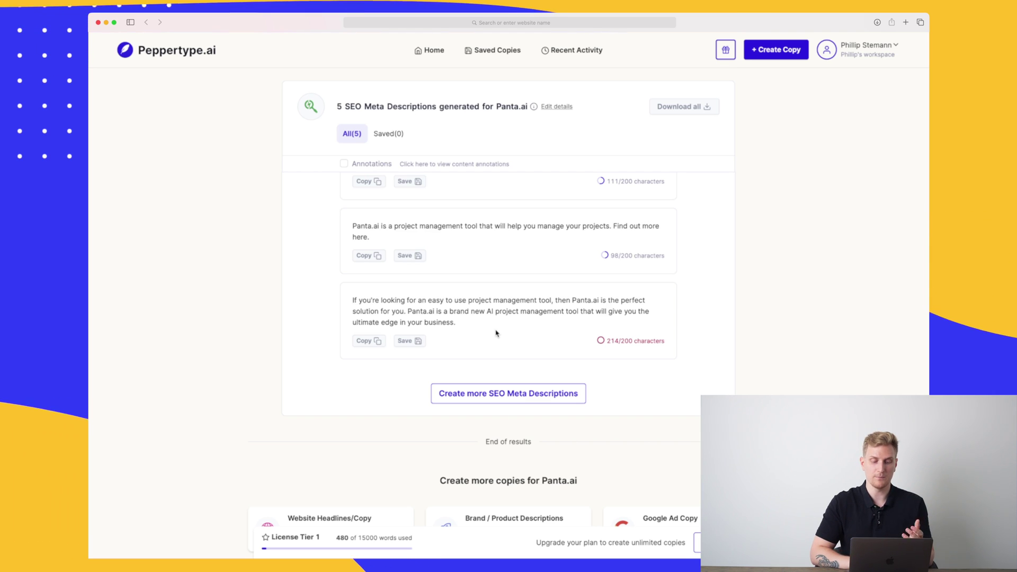
Save the last, second and first Panta.ai meta descriptions.
click(409, 341)
scroll(420, 343, up, 3)
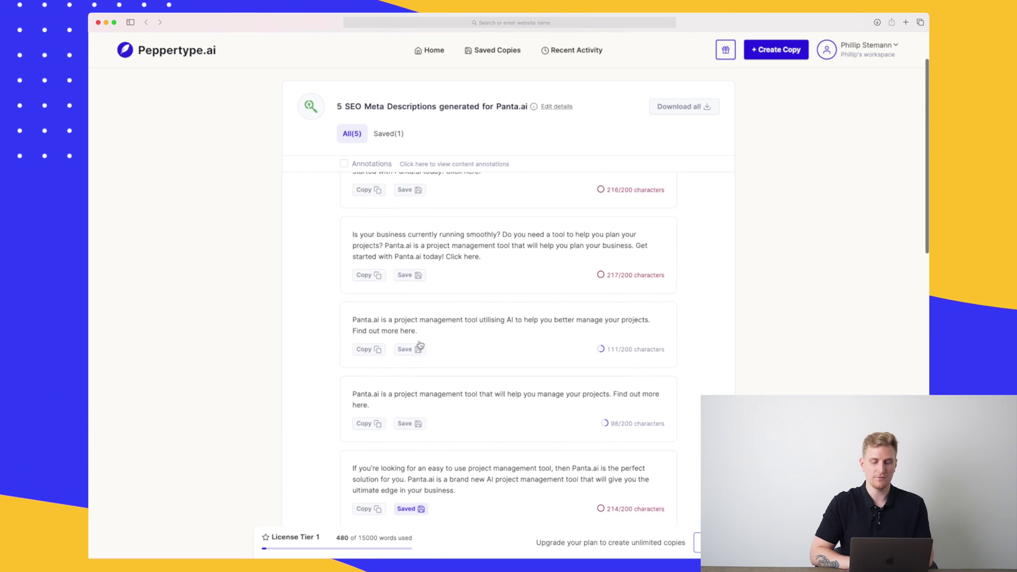
scroll(420, 346, up, 1)
click(409, 302)
scroll(413, 286, up, 2)
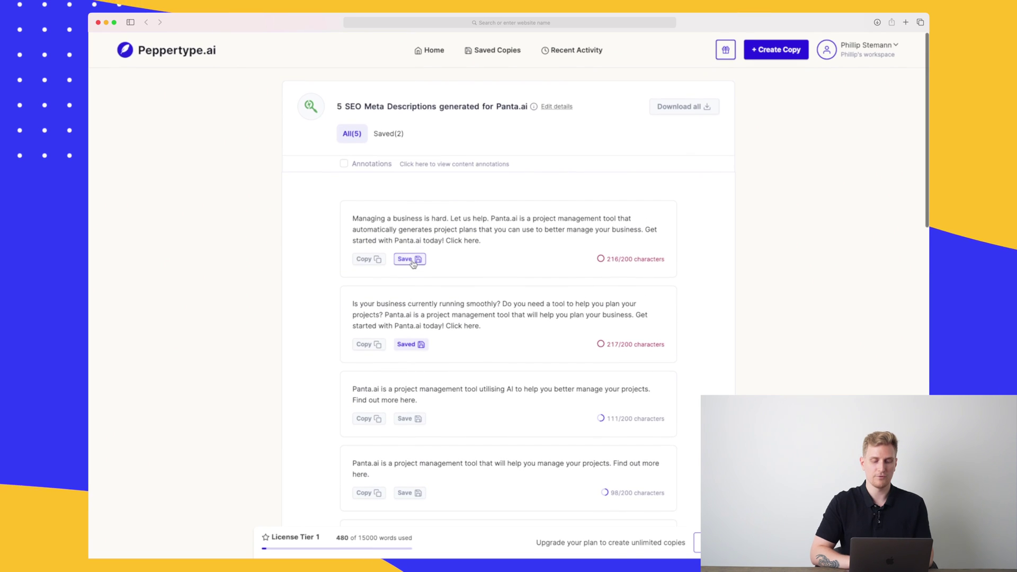
click(409, 259)
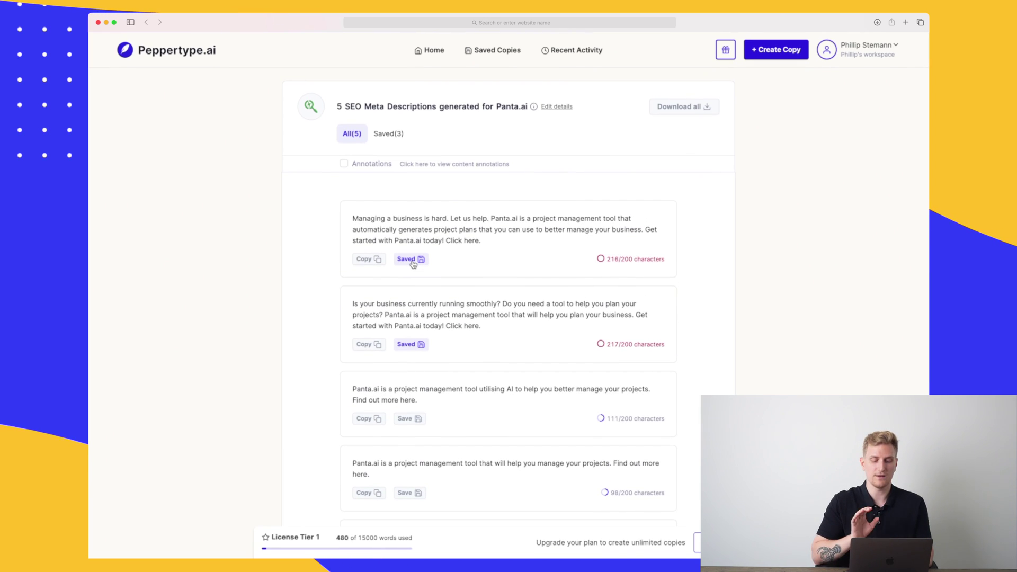
scroll(413, 264, down, 2)
scroll(414, 269, down, 2)
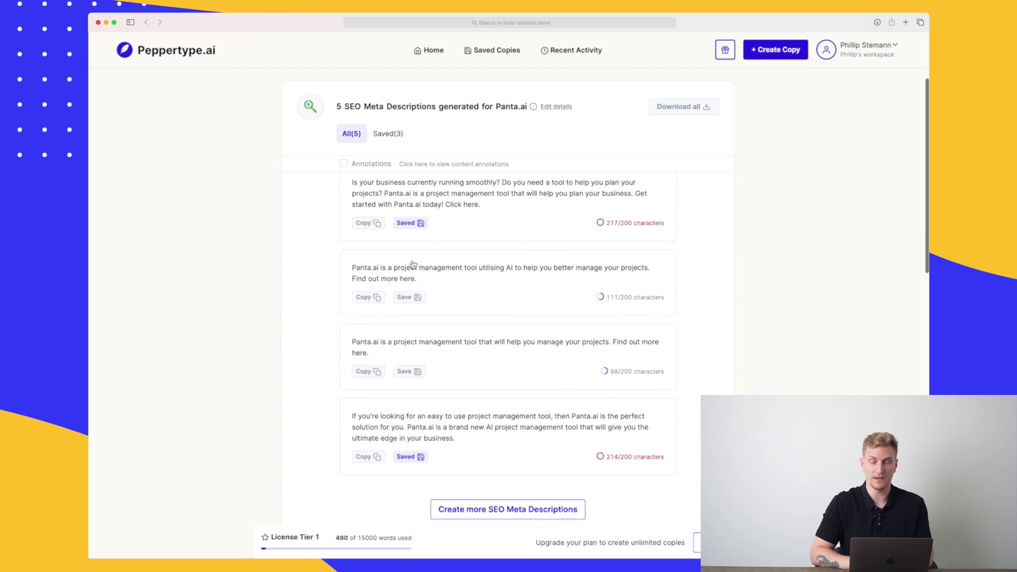
scroll(411, 230, down, 2)
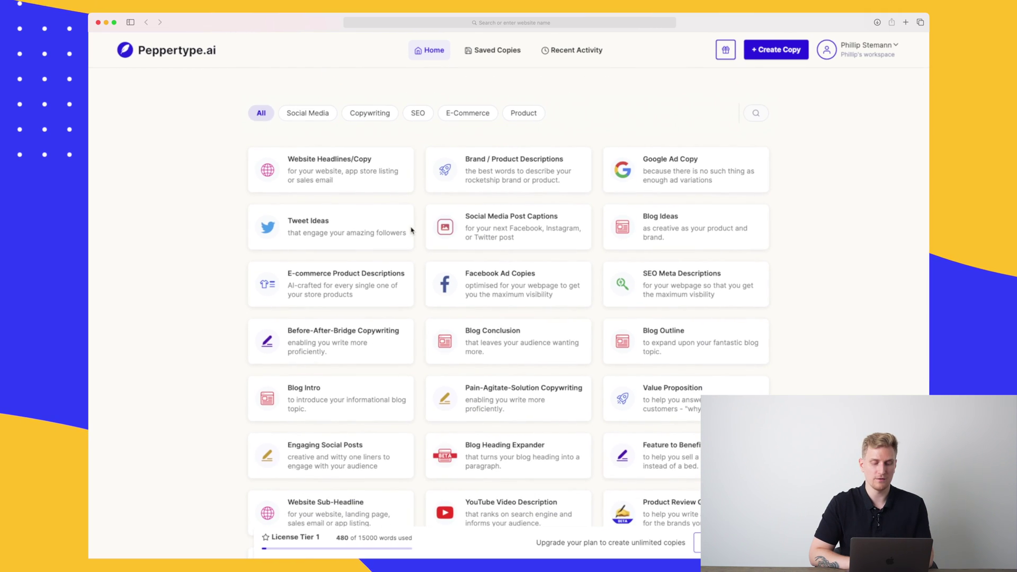
Create Panta.ai blog intros using the autofilled Panta.ai brand details.
click(331, 394)
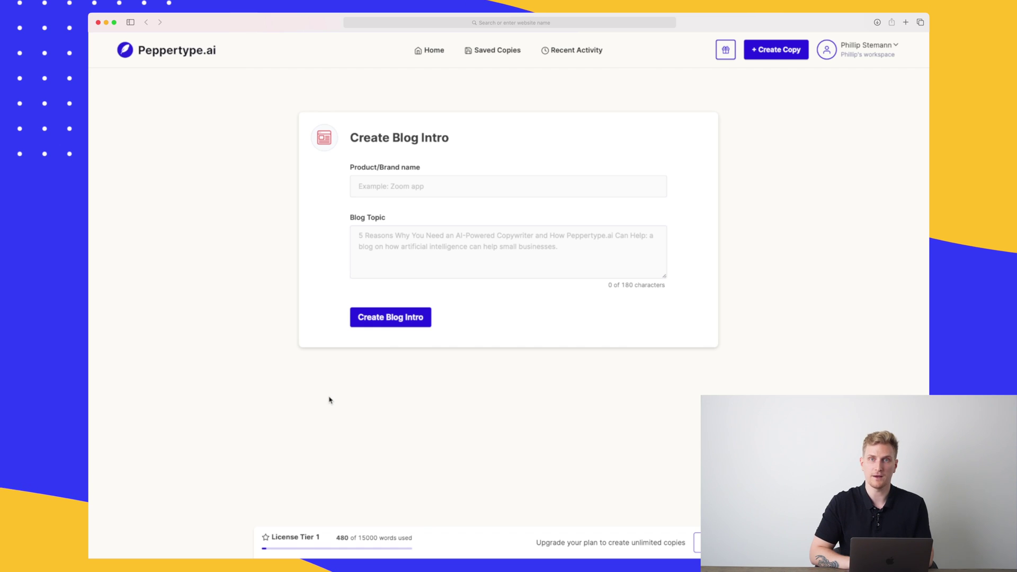
click(426, 185)
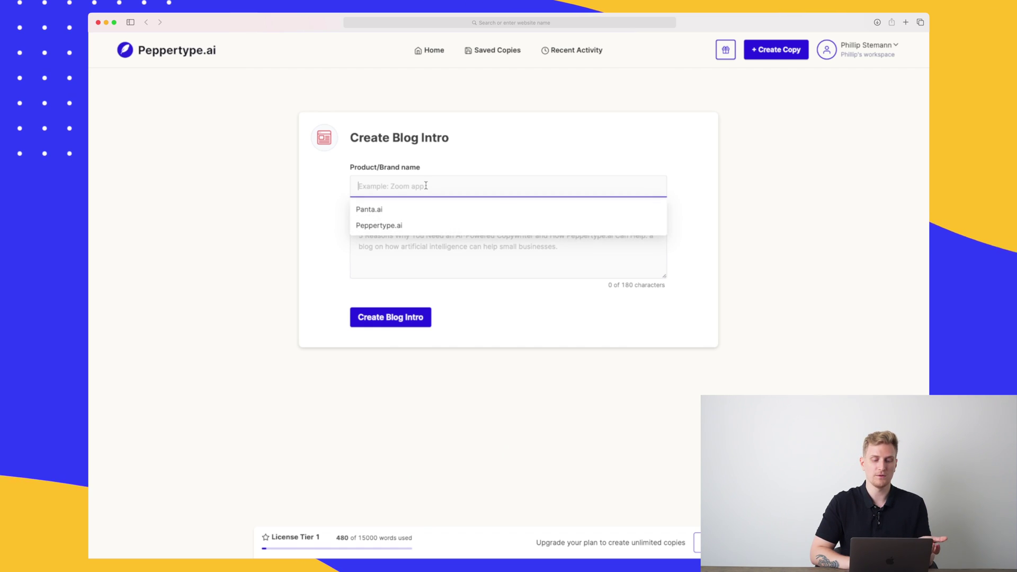
click(391, 212)
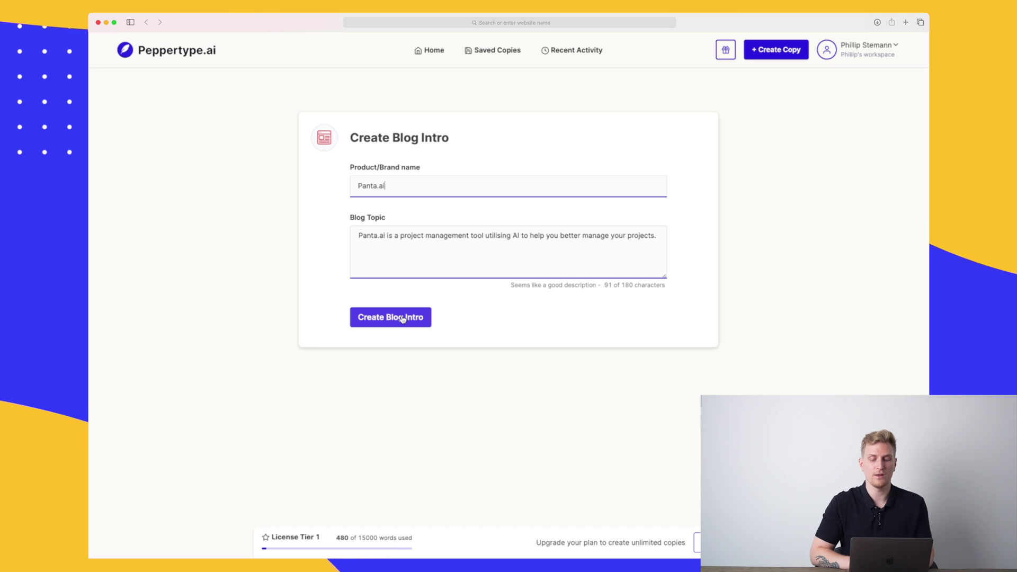
click(402, 319)
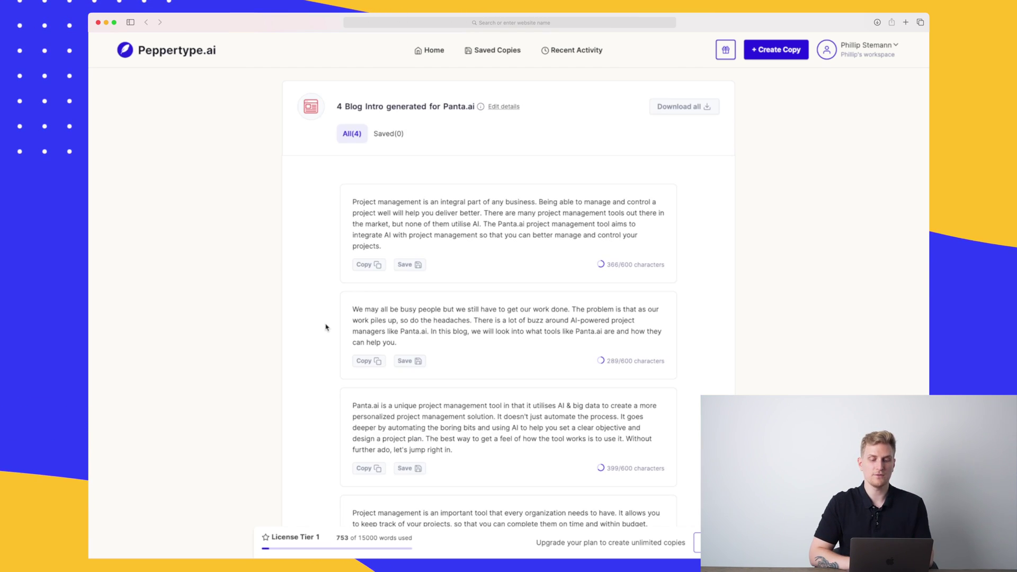
scroll(326, 327, down, 1)
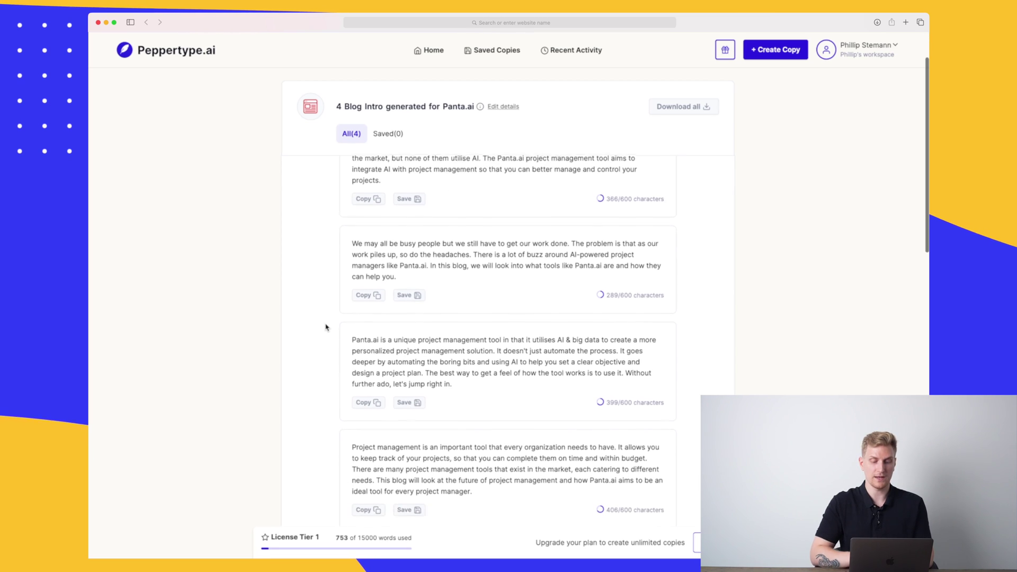
scroll(325, 326, down, 2)
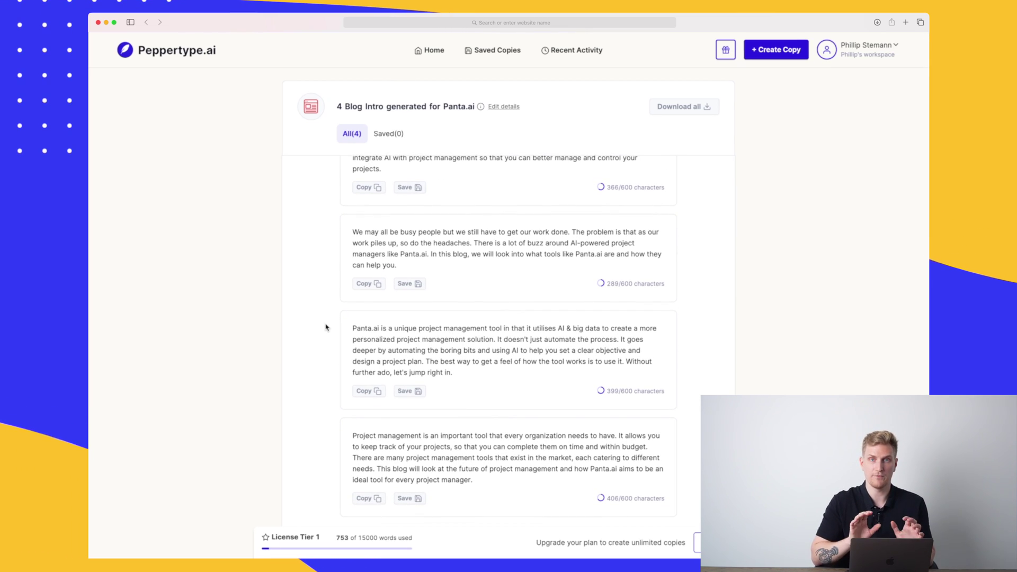
scroll(324, 327, up, 2)
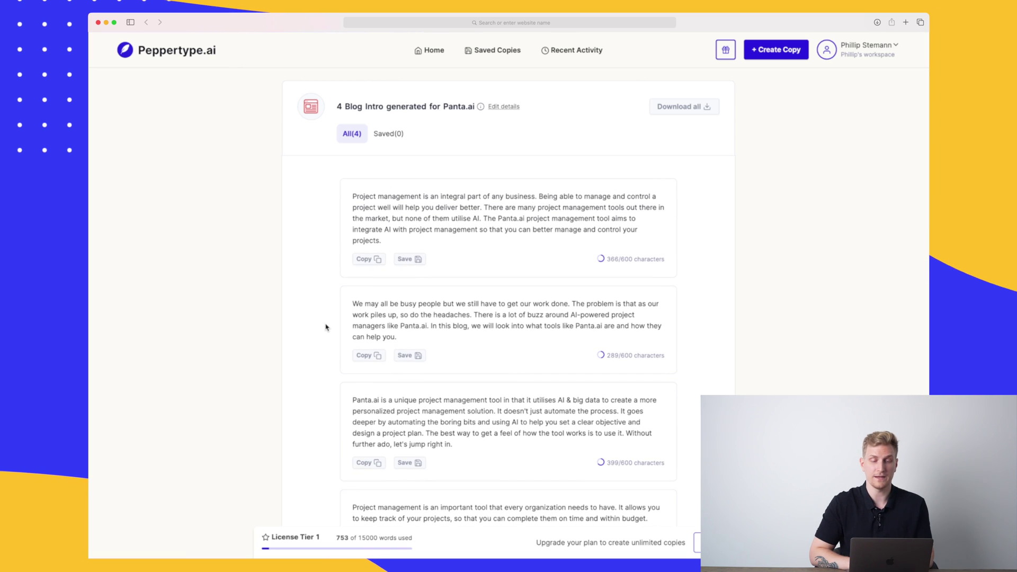
scroll(324, 326, down, 2)
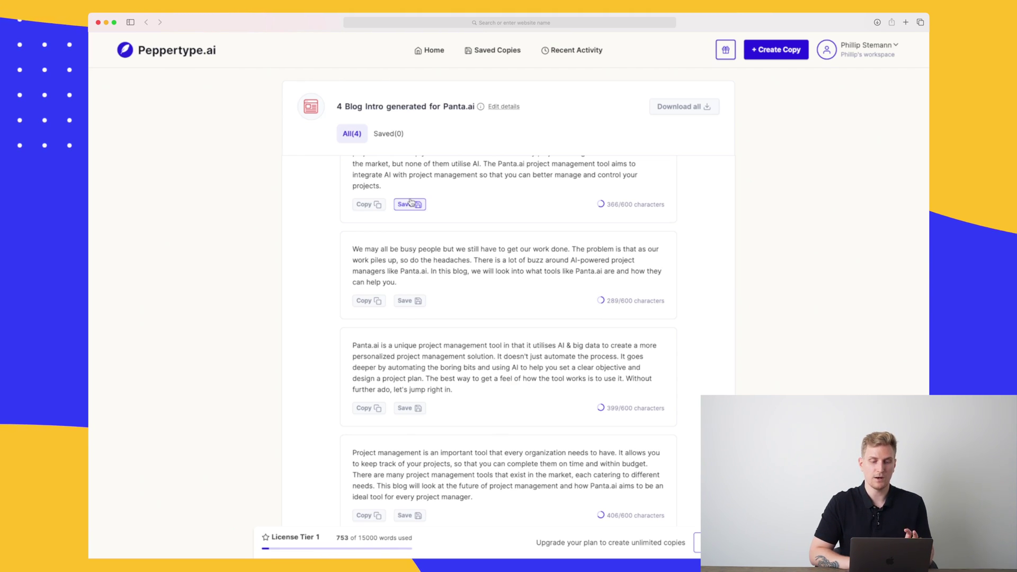
click(433, 53)
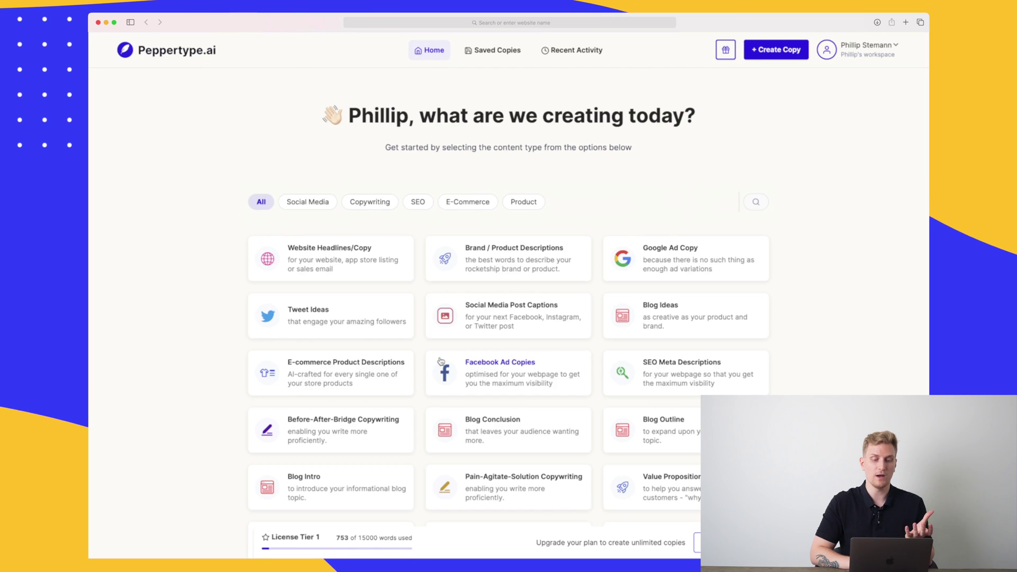
scroll(440, 362, down, 3)
scroll(441, 362, down, 3)
scroll(440, 361, down, 2)
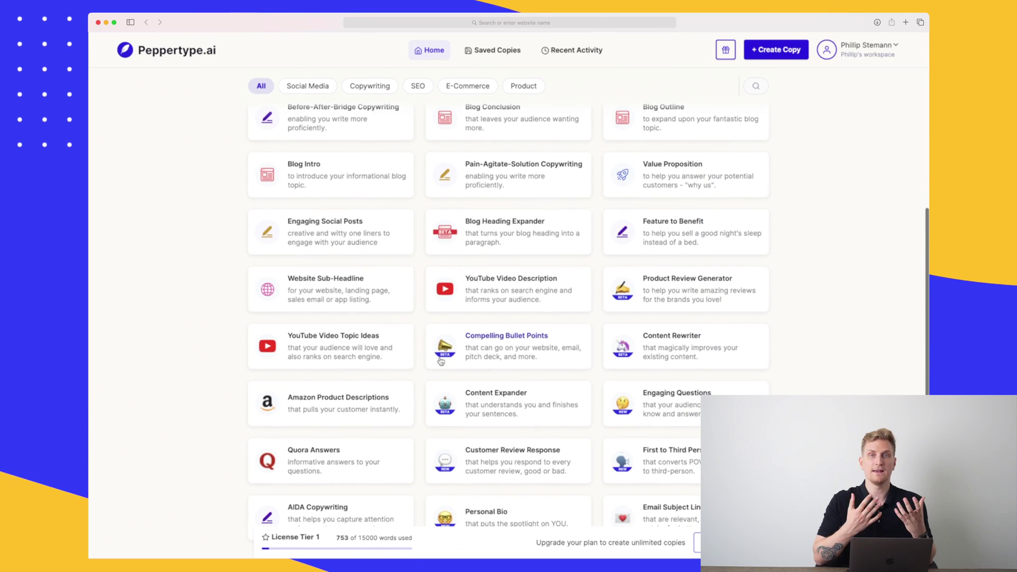
scroll(441, 361, down, 2)
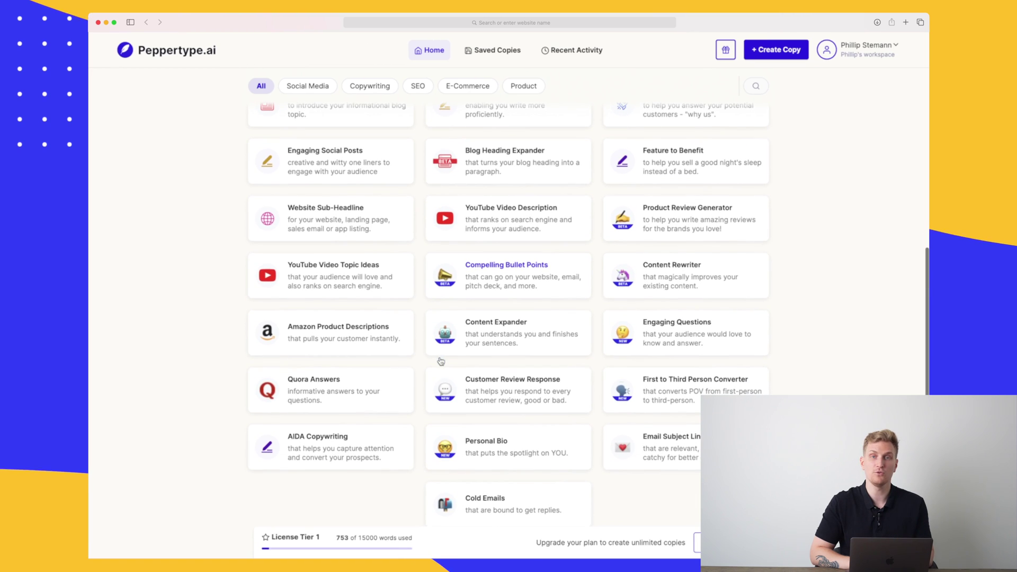
scroll(441, 362, down, 1)
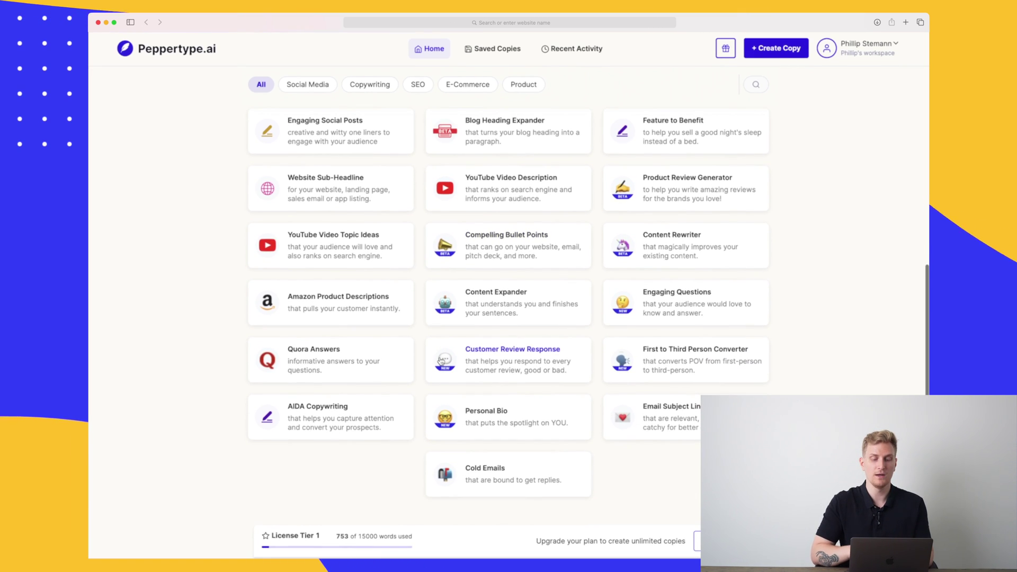